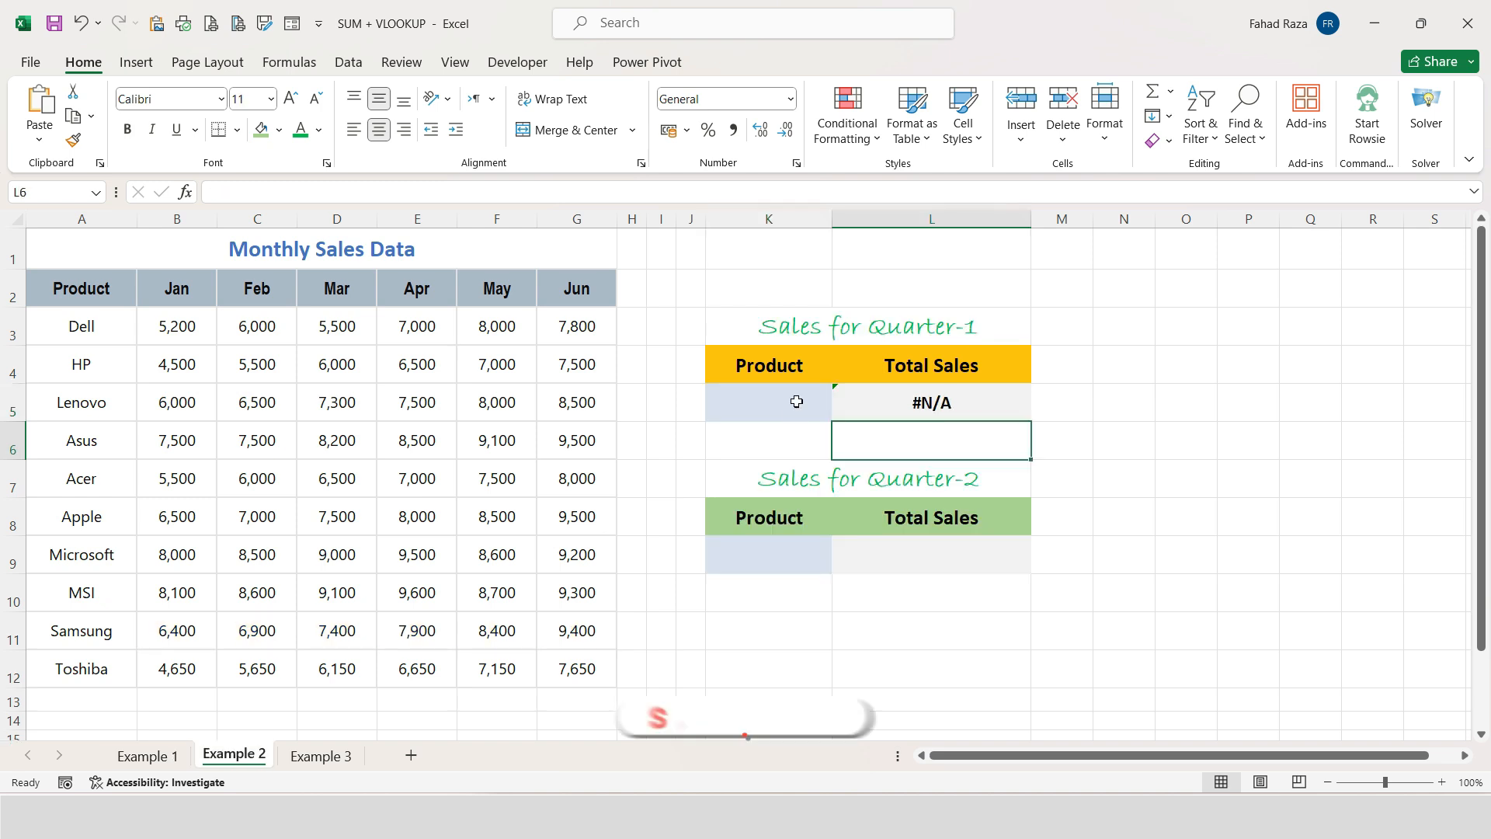
Step: Try out the Quarter-1 total by choosing several products in turn in cell K5 of Example 2, including Dell, HP and Asus
click(793, 397)
click(841, 413)
click(790, 428)
click(841, 413)
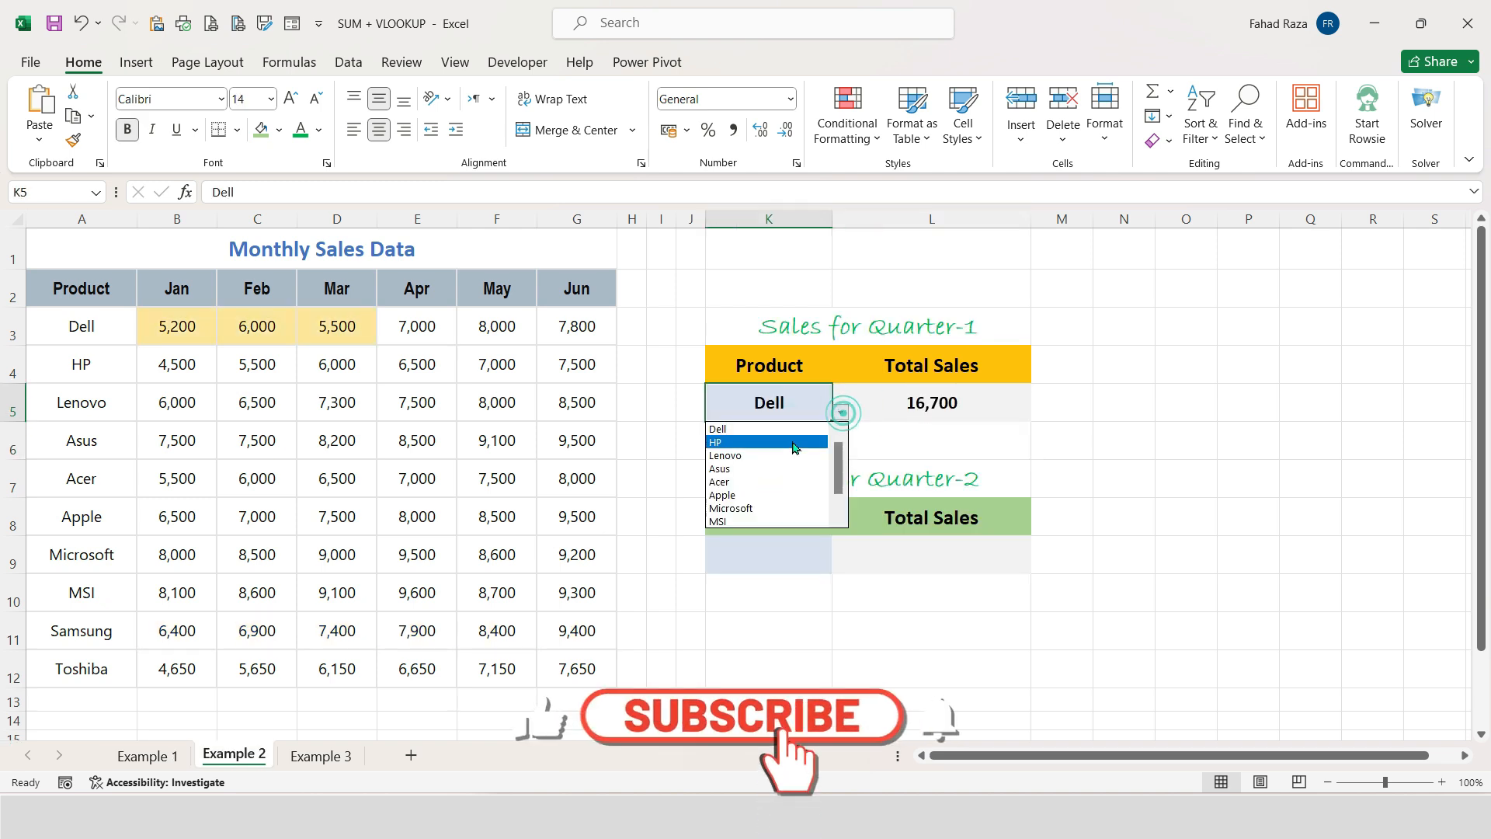
click(790, 441)
click(841, 412)
click(785, 456)
click(842, 412)
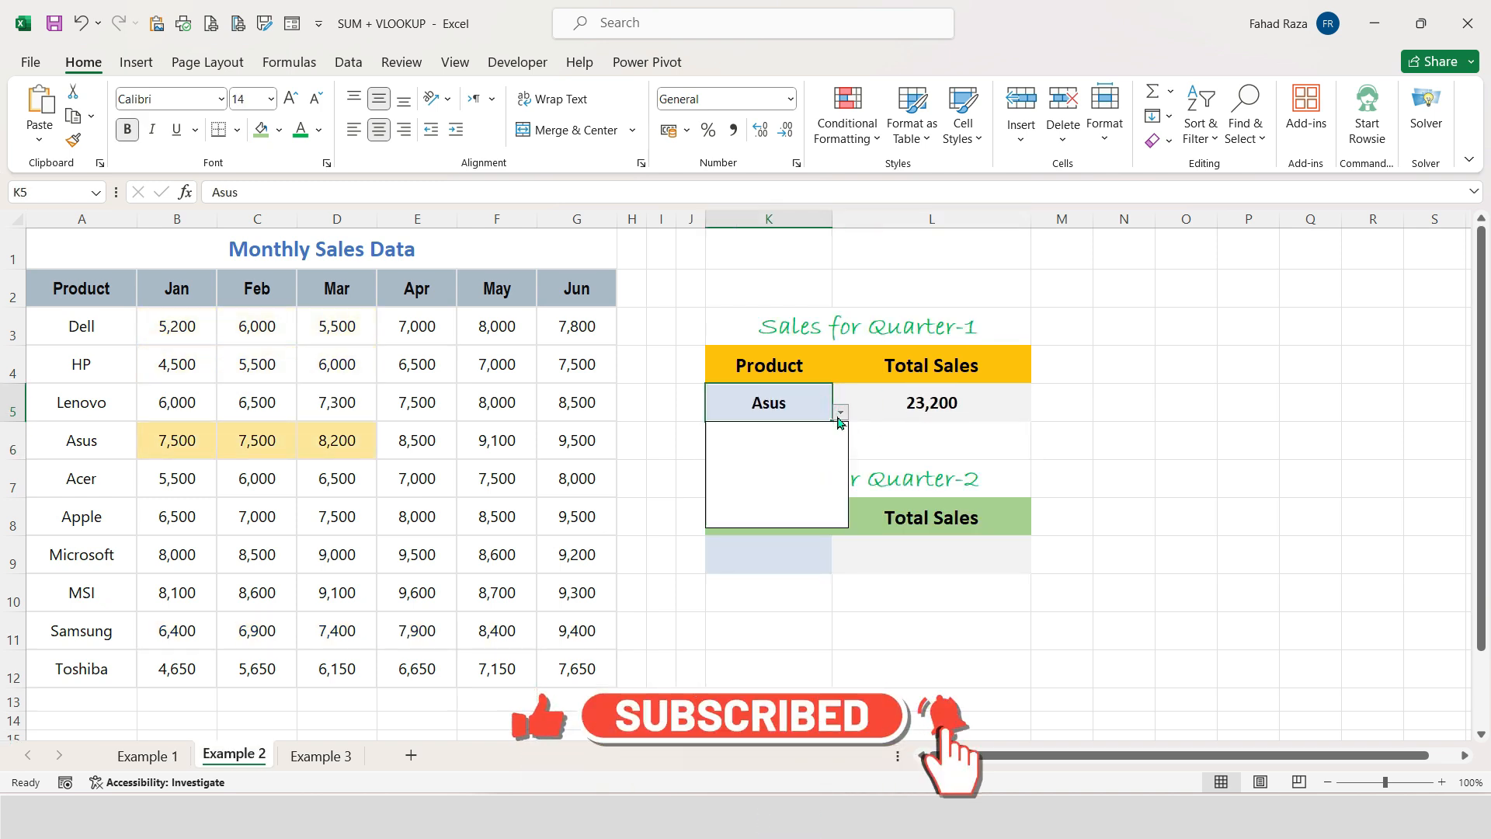
click(777, 495)
click(910, 483)
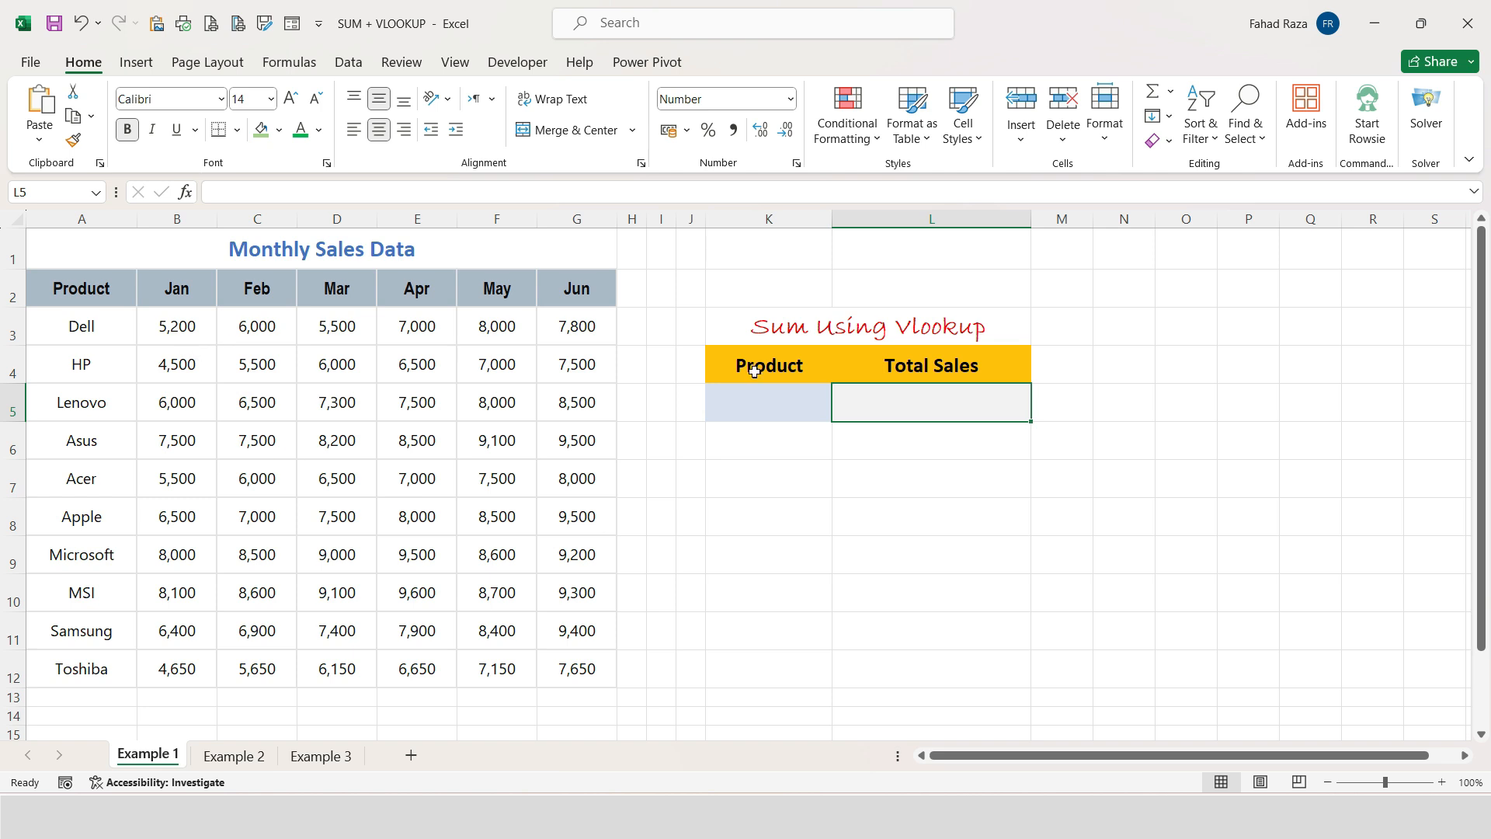
click(753, 417)
key(ctrl+c)
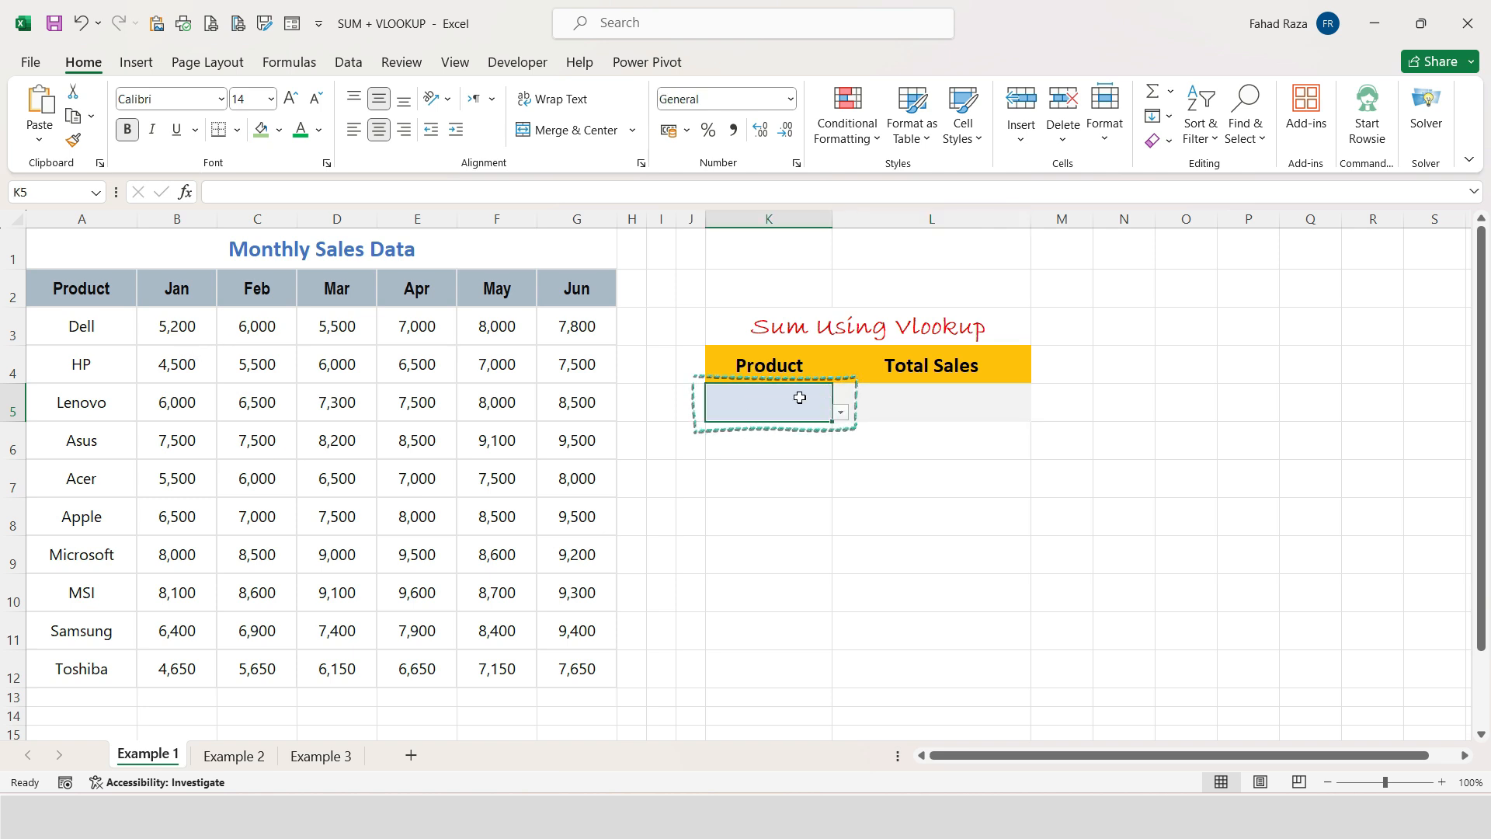
key(Escape)
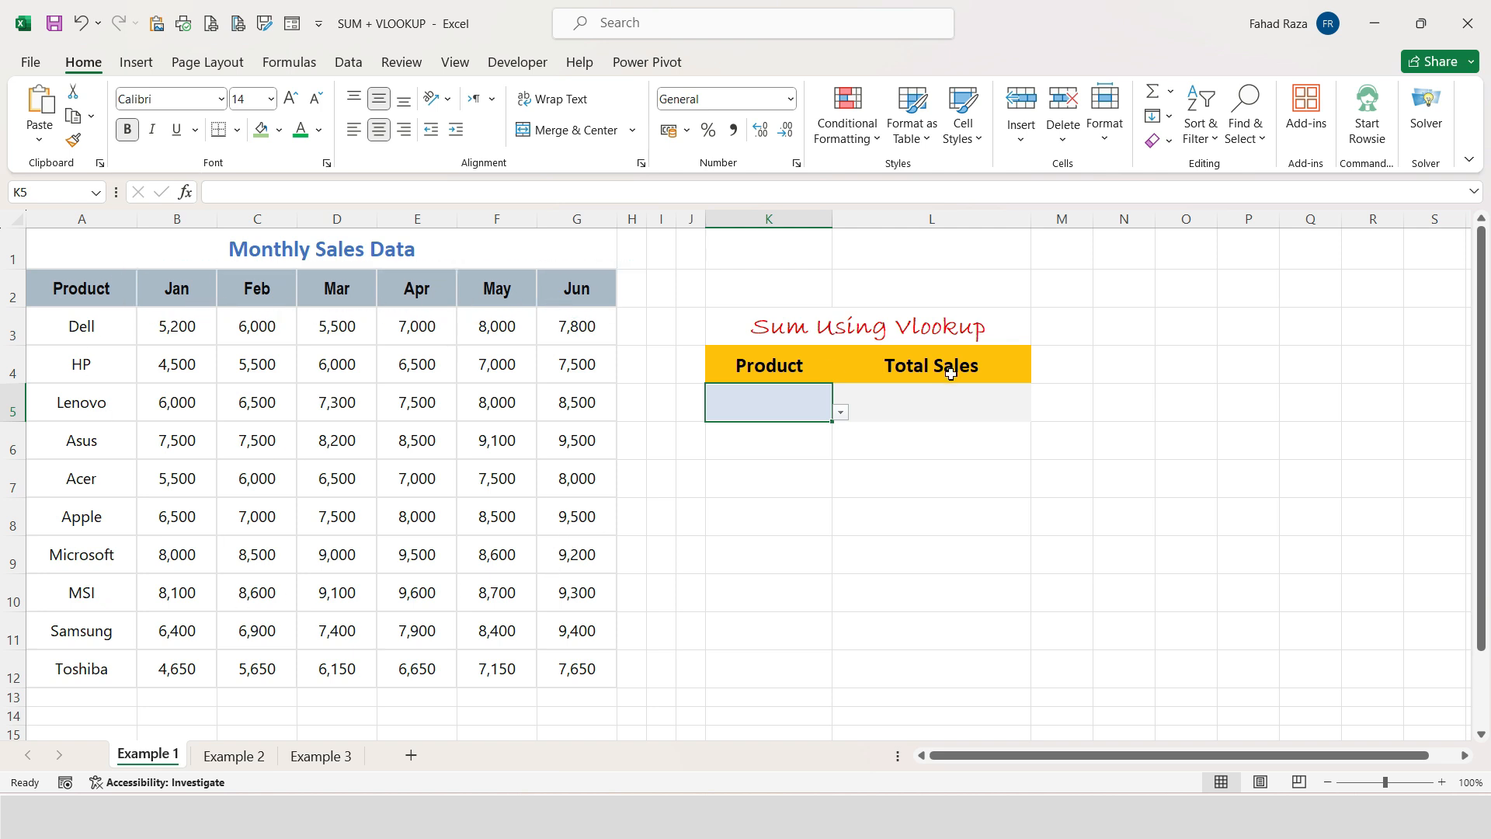
Step: In cell L5 of Example 1, begin a SUM formula with a nested VLOOKUP that uses K5 as its lookup value
click(906, 397)
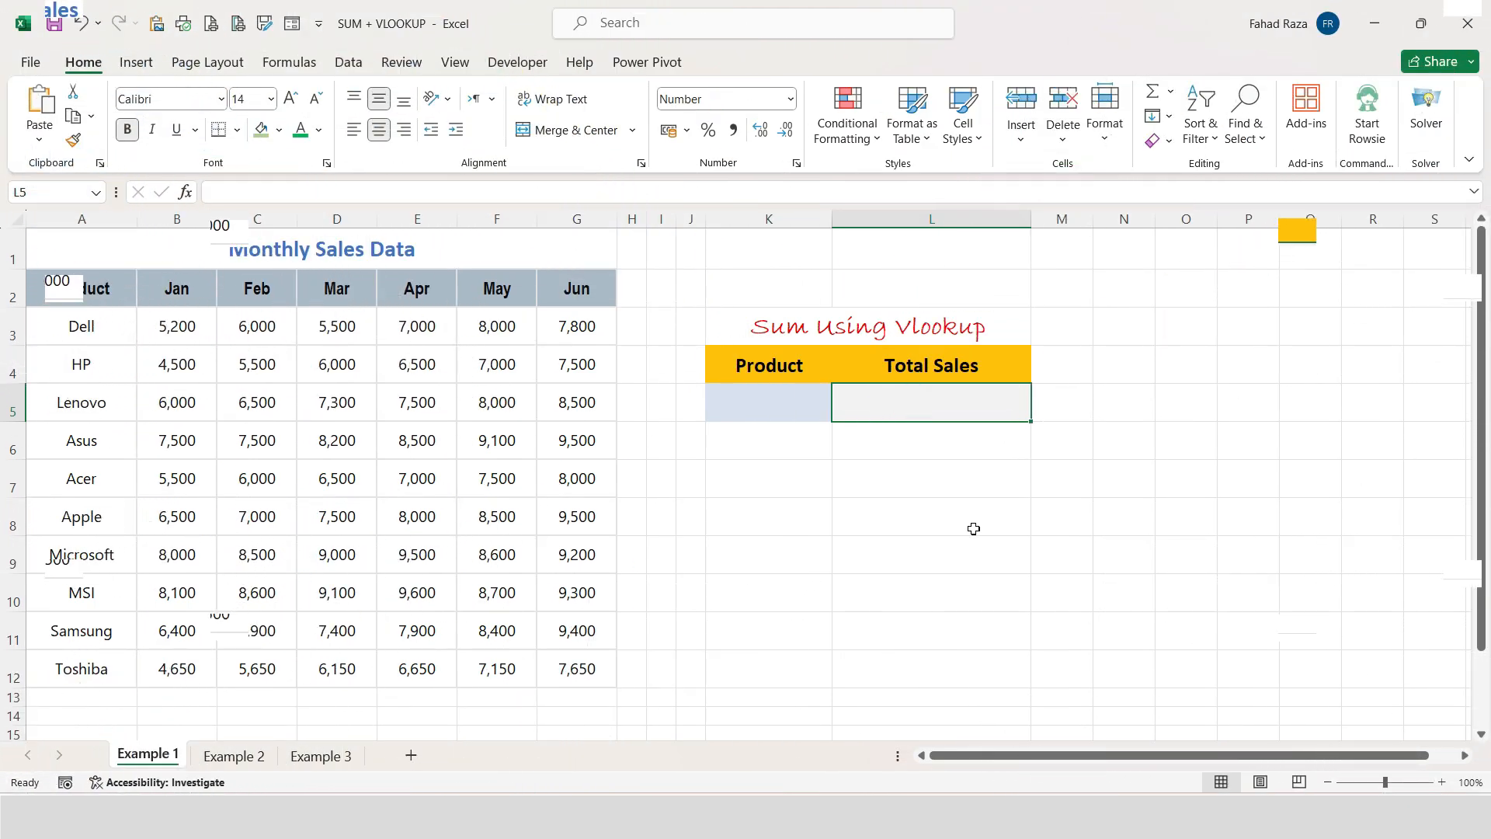
text(=SUM)
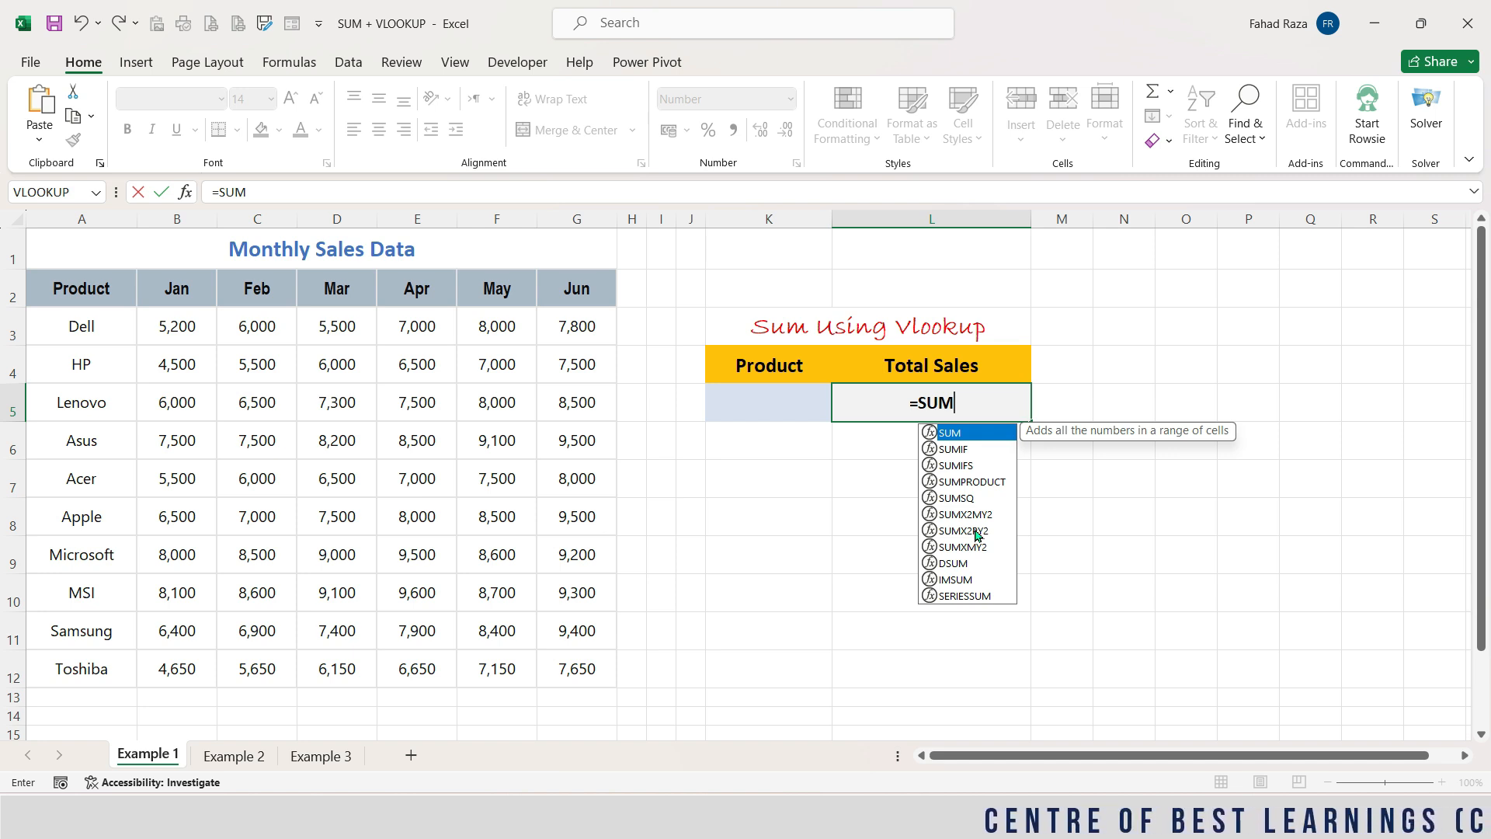
text(()
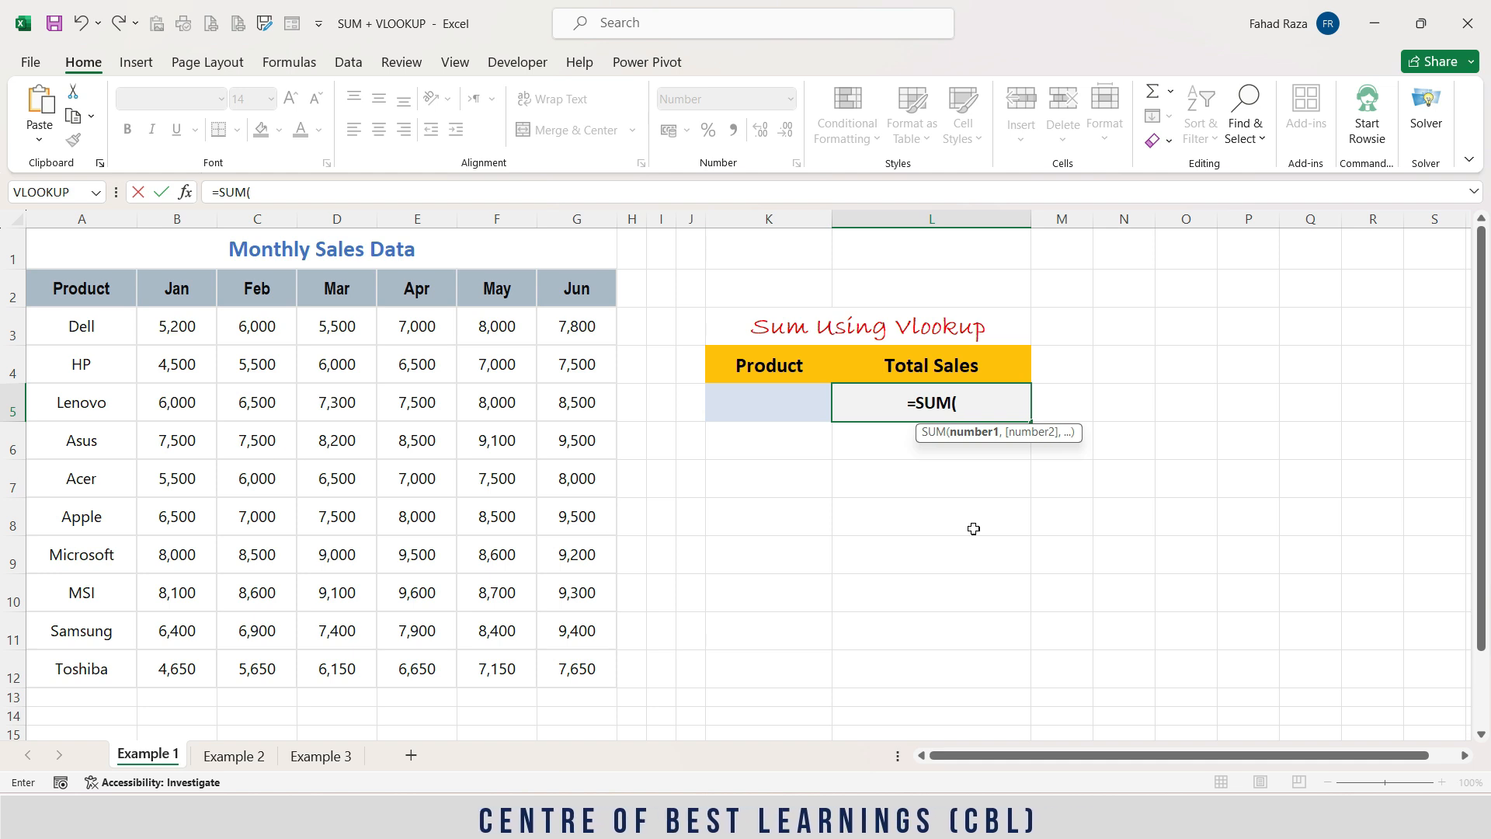
text(VLOOKUP)
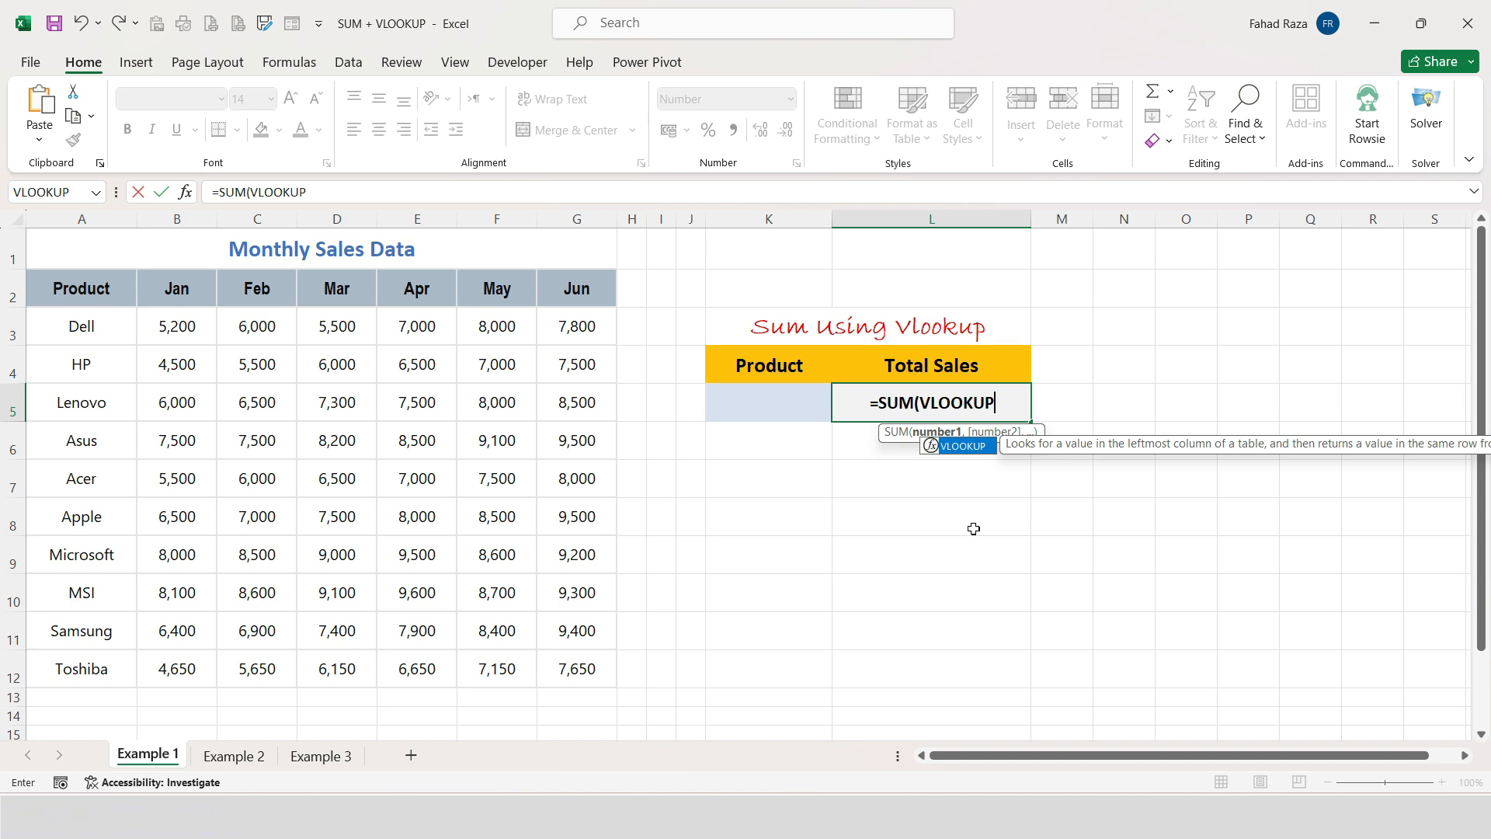
text(()
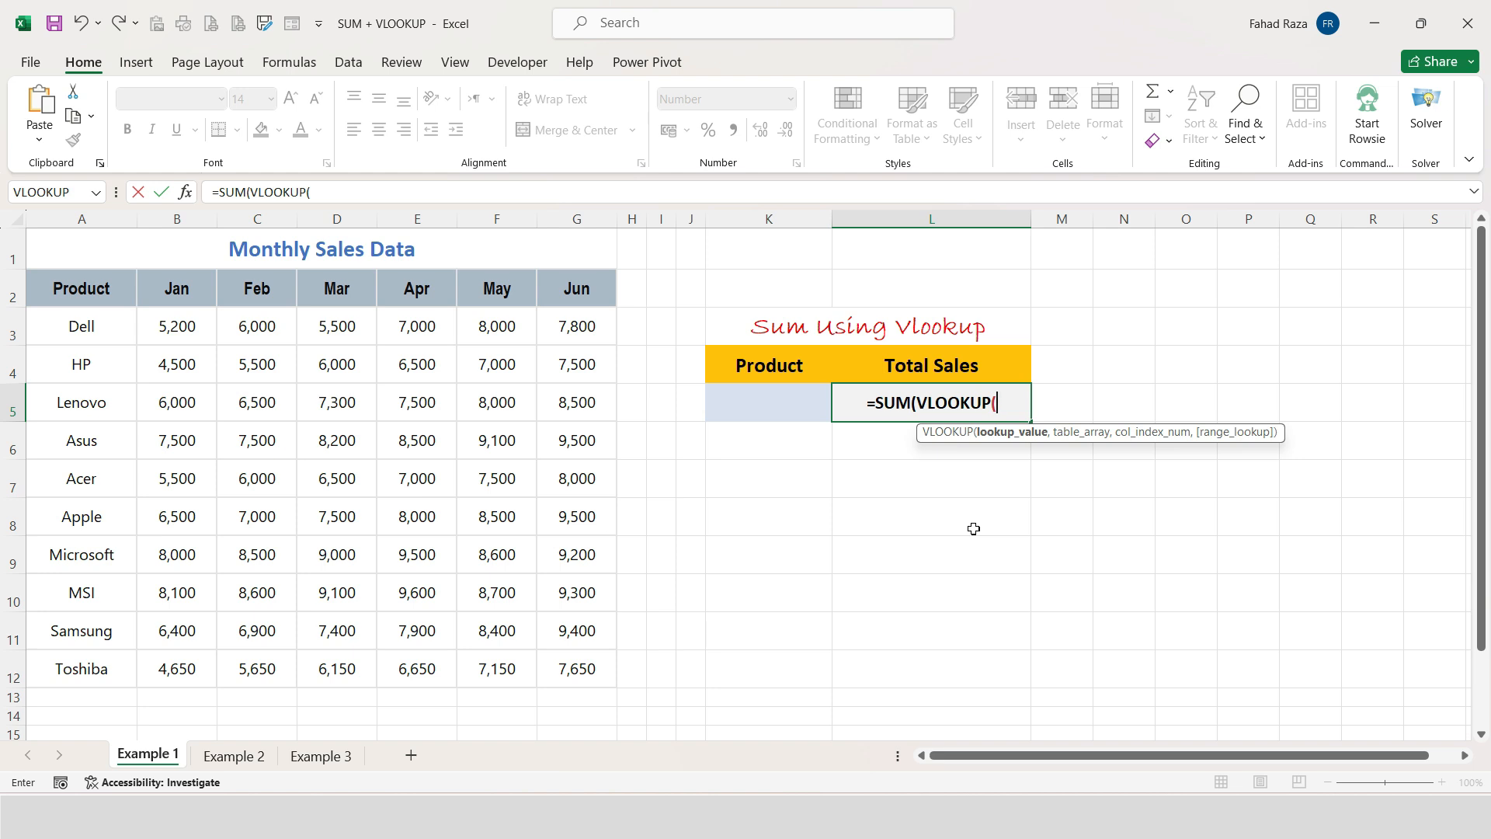
click(782, 405)
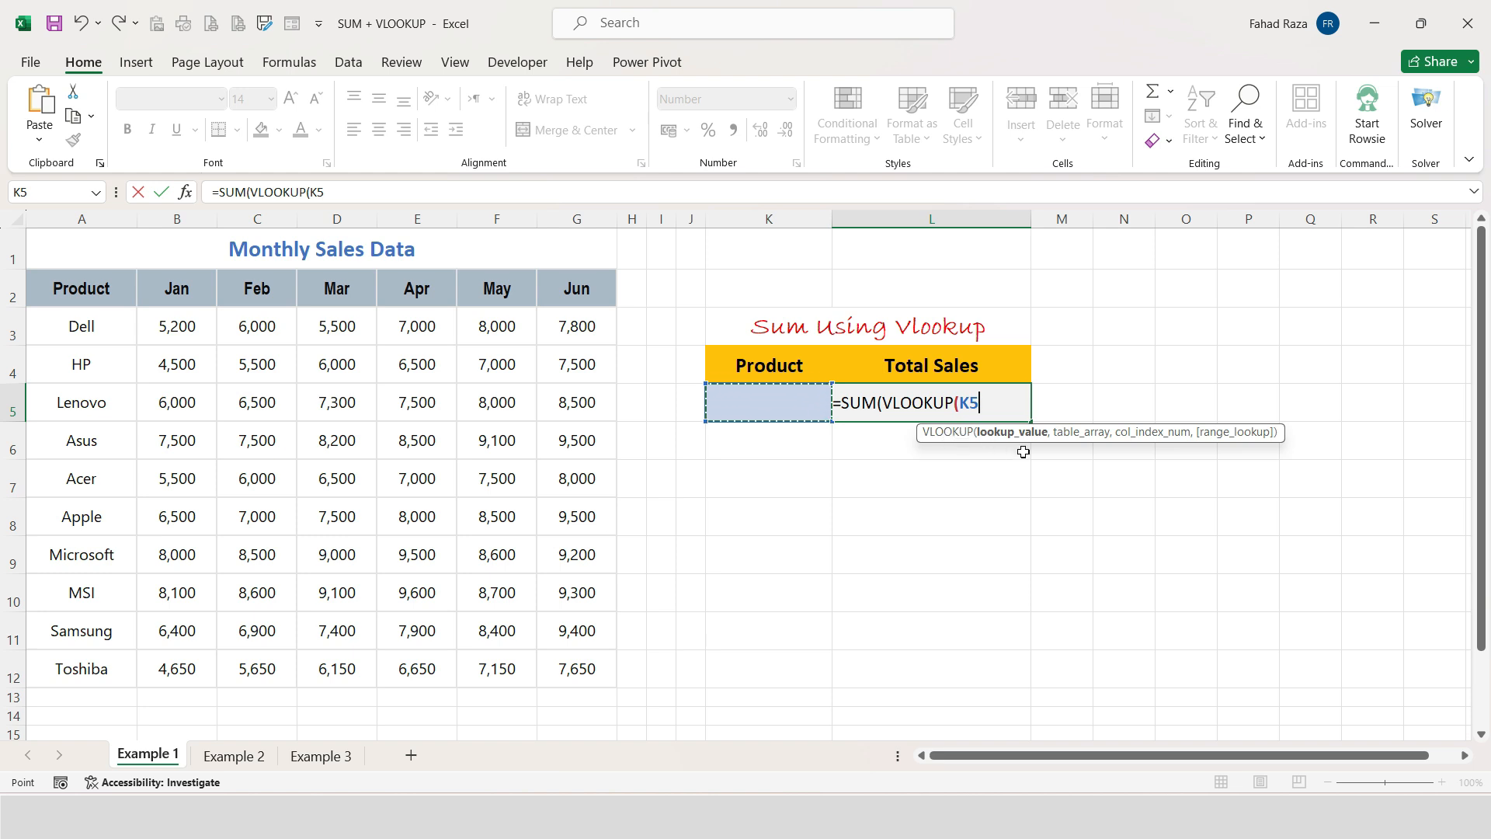
text(,)
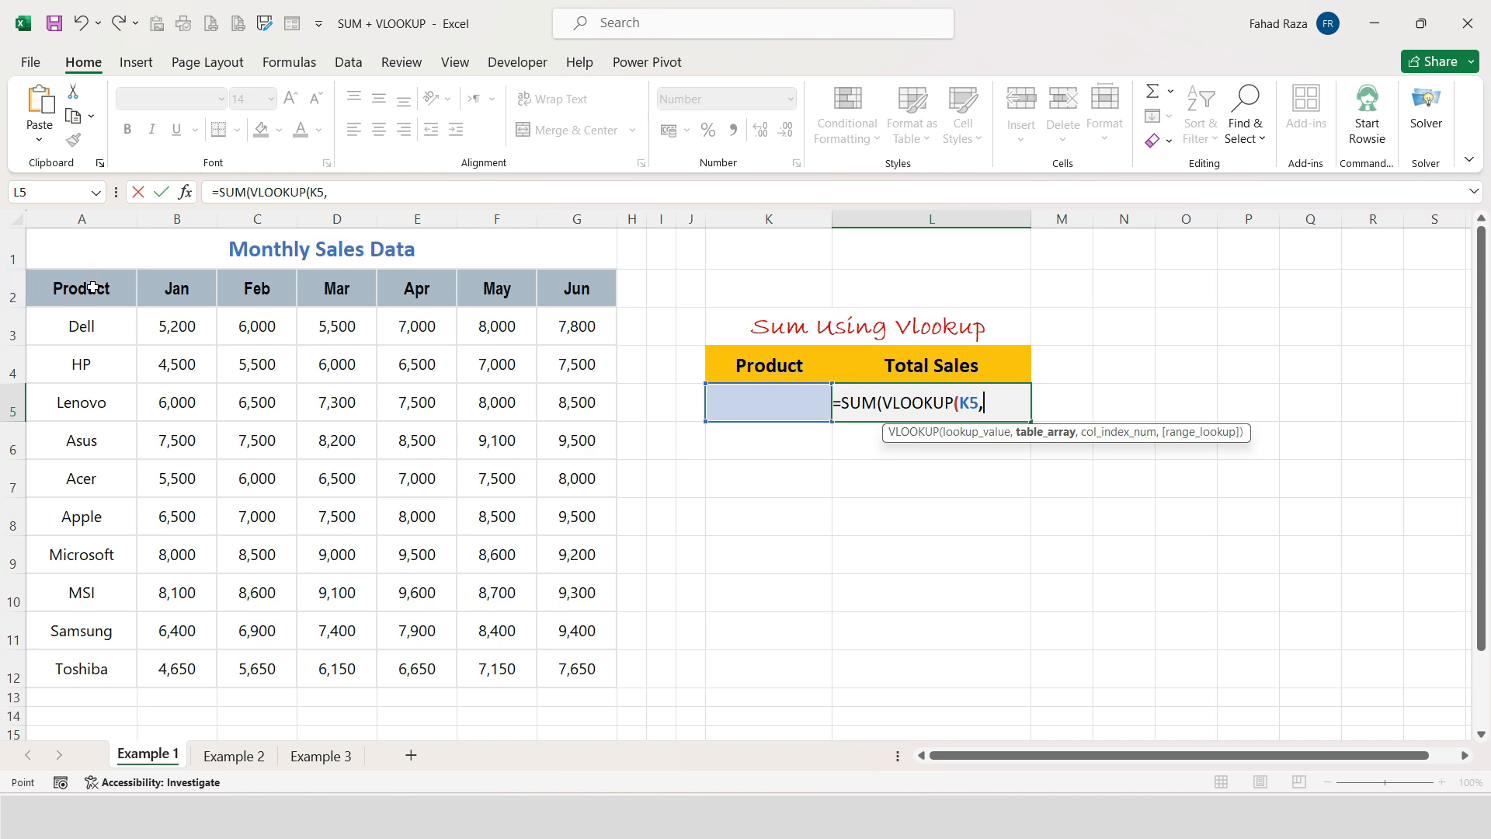
Step: Complete the VLOOKUP with table range A2:G12, column indexes {2,3,4,5,6,7} and 0 for exact match, and enter the formula
drag(92, 288, 583, 668)
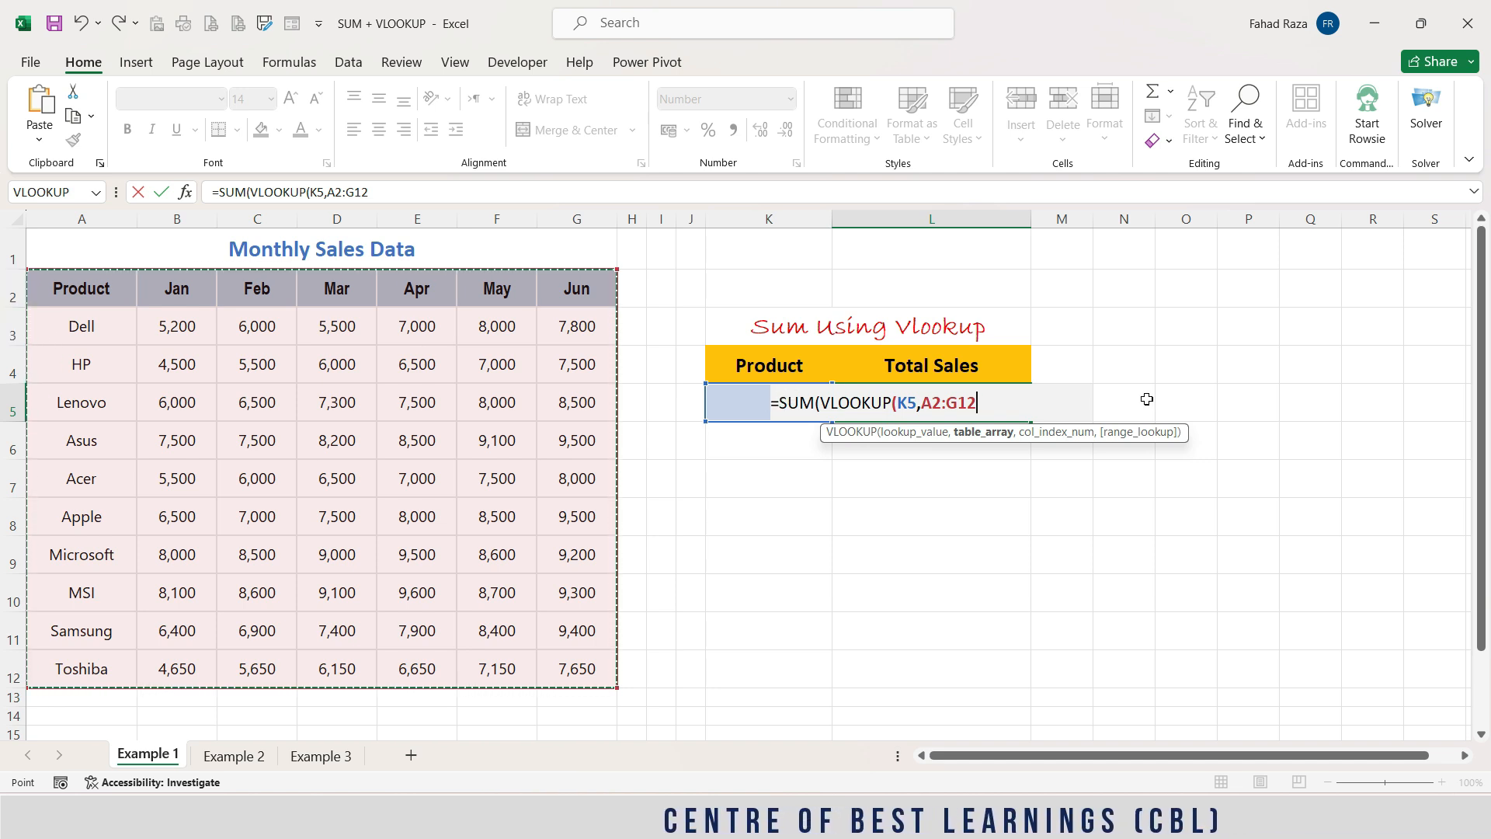
text(,)
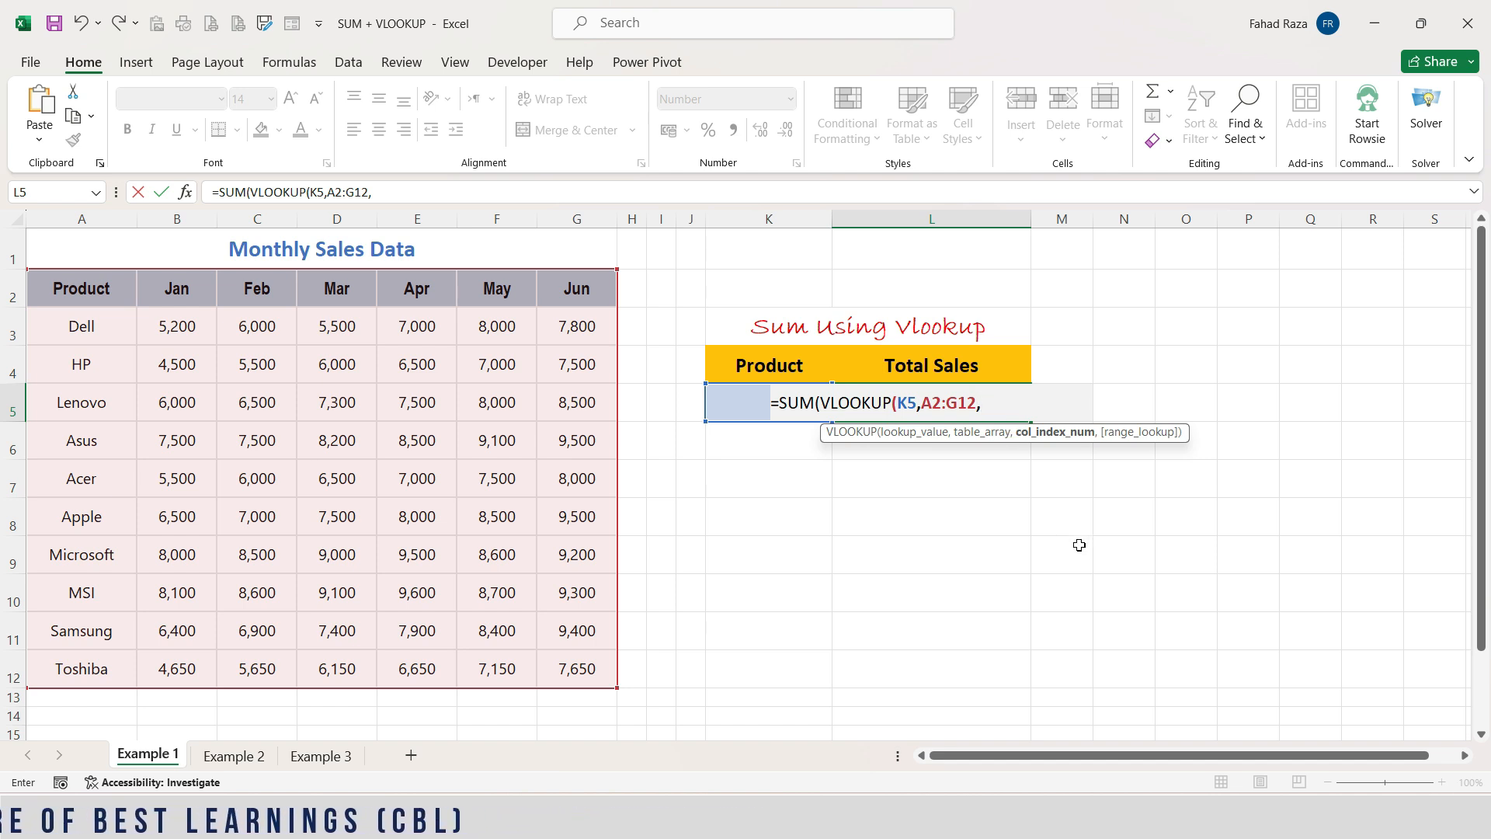
text({)
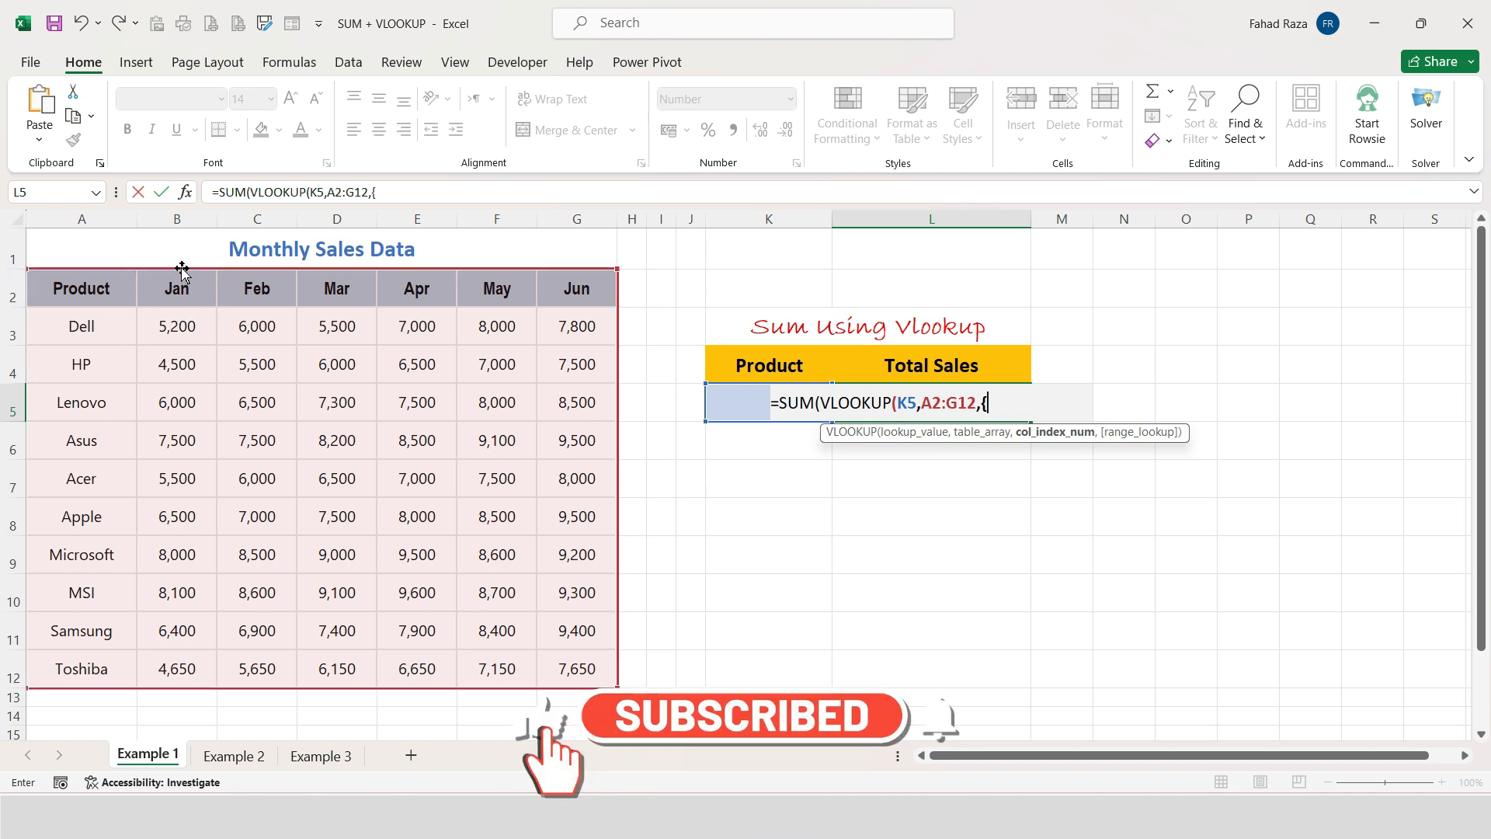
text(2)
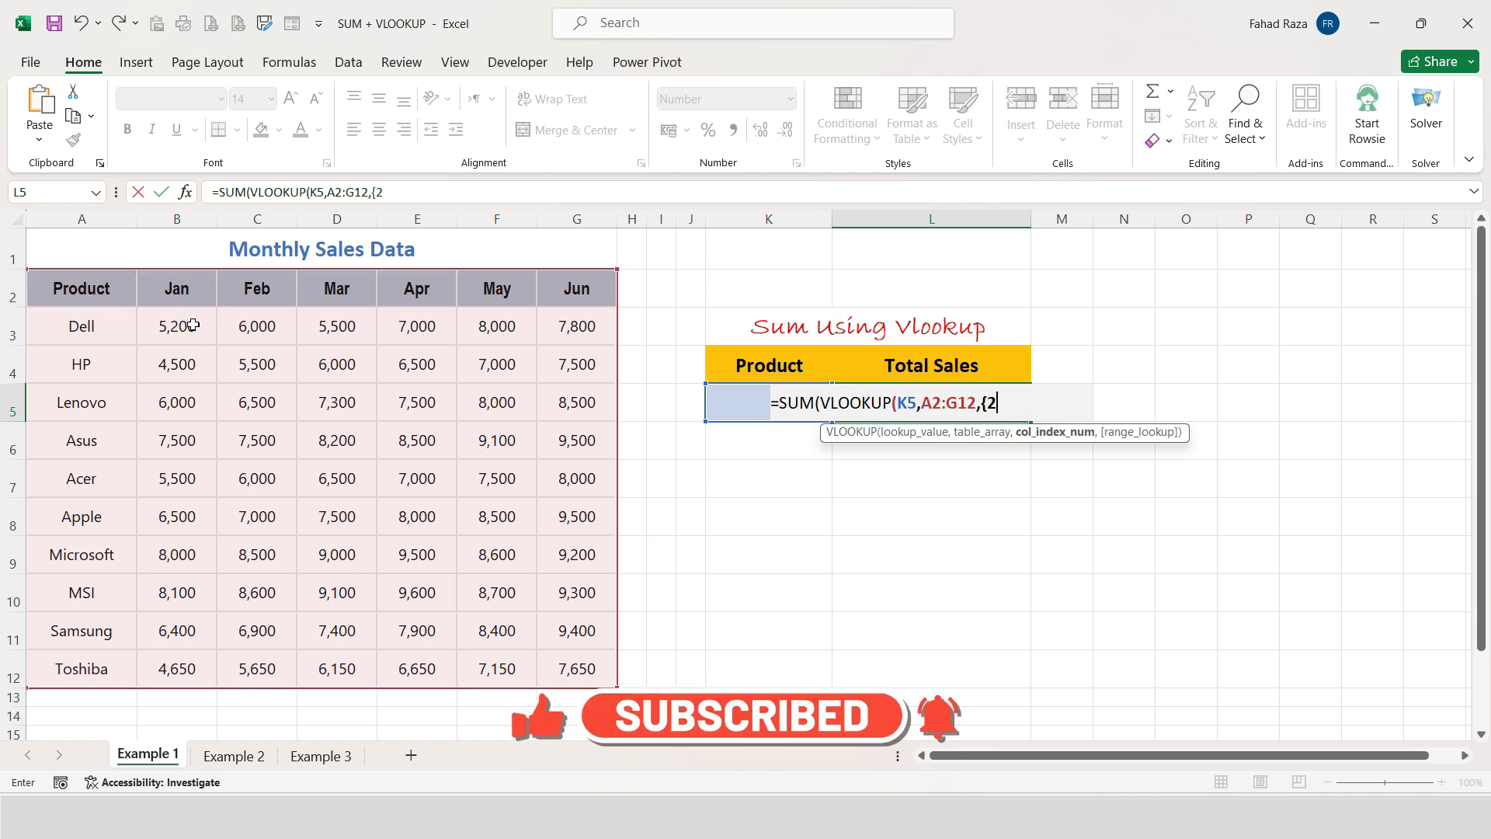
text(,3,4,5,6,7)
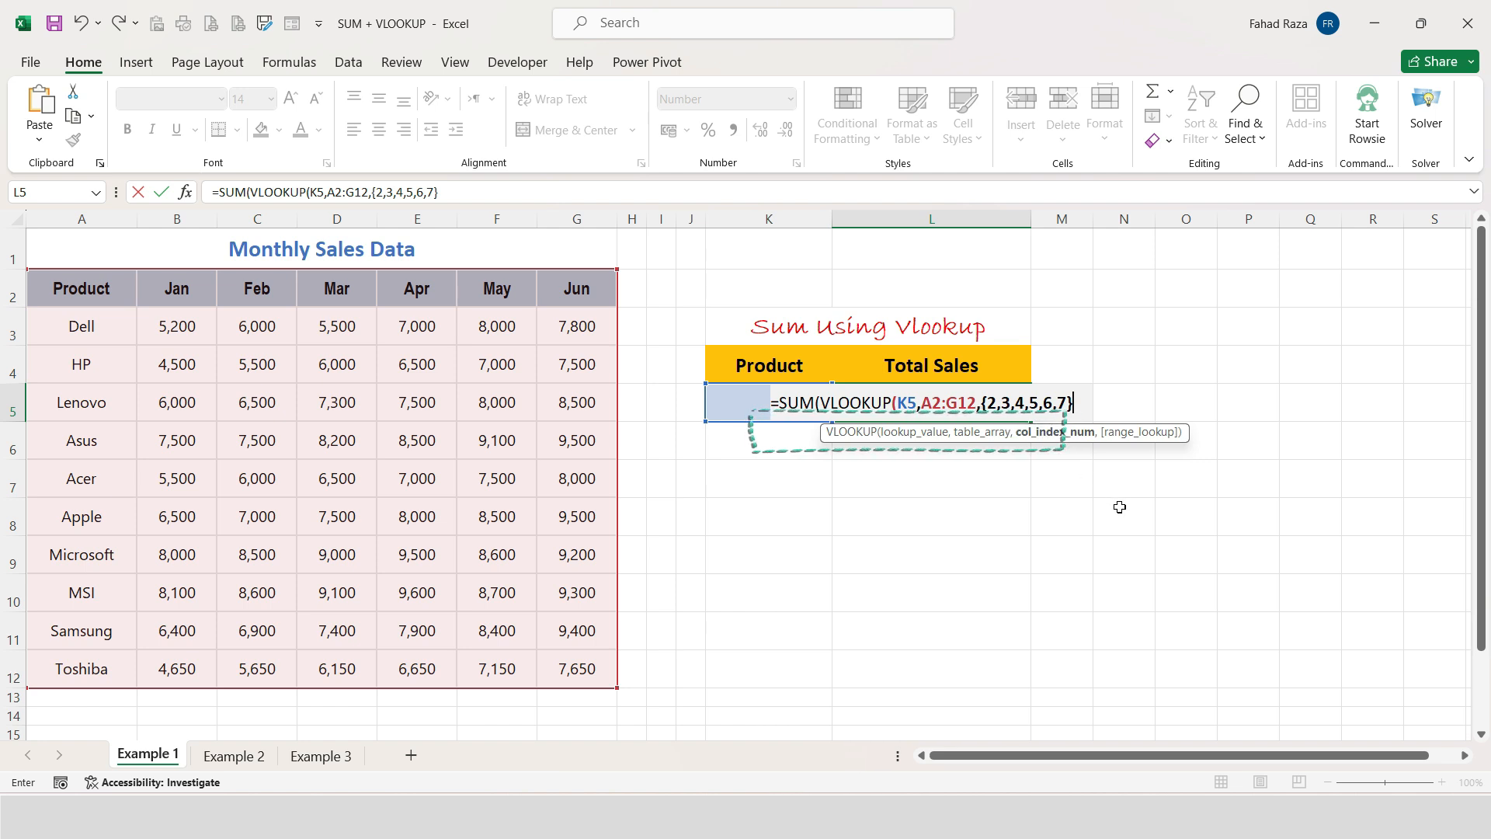
text(,)
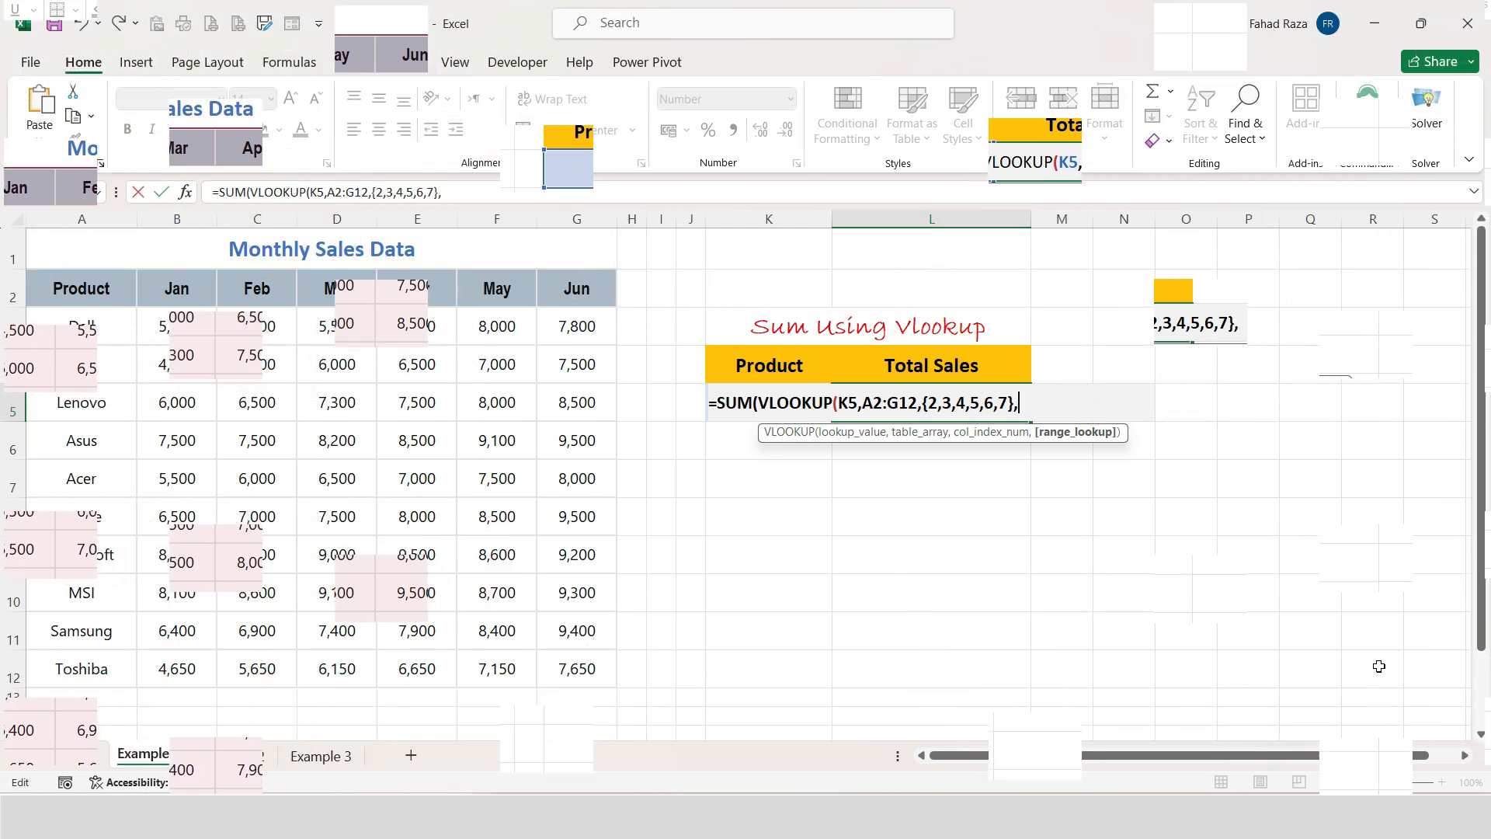
text(0)
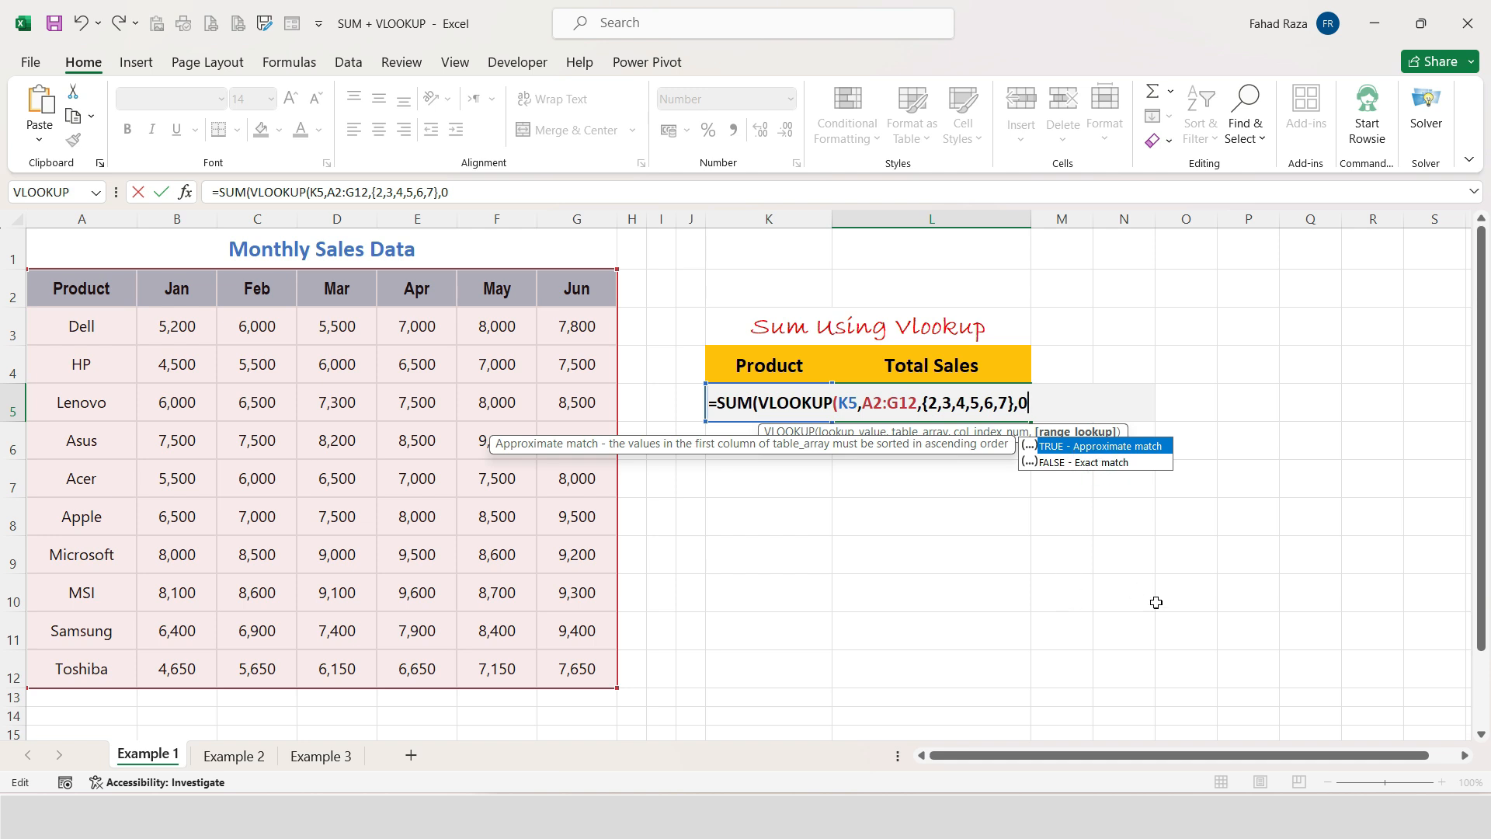
text())
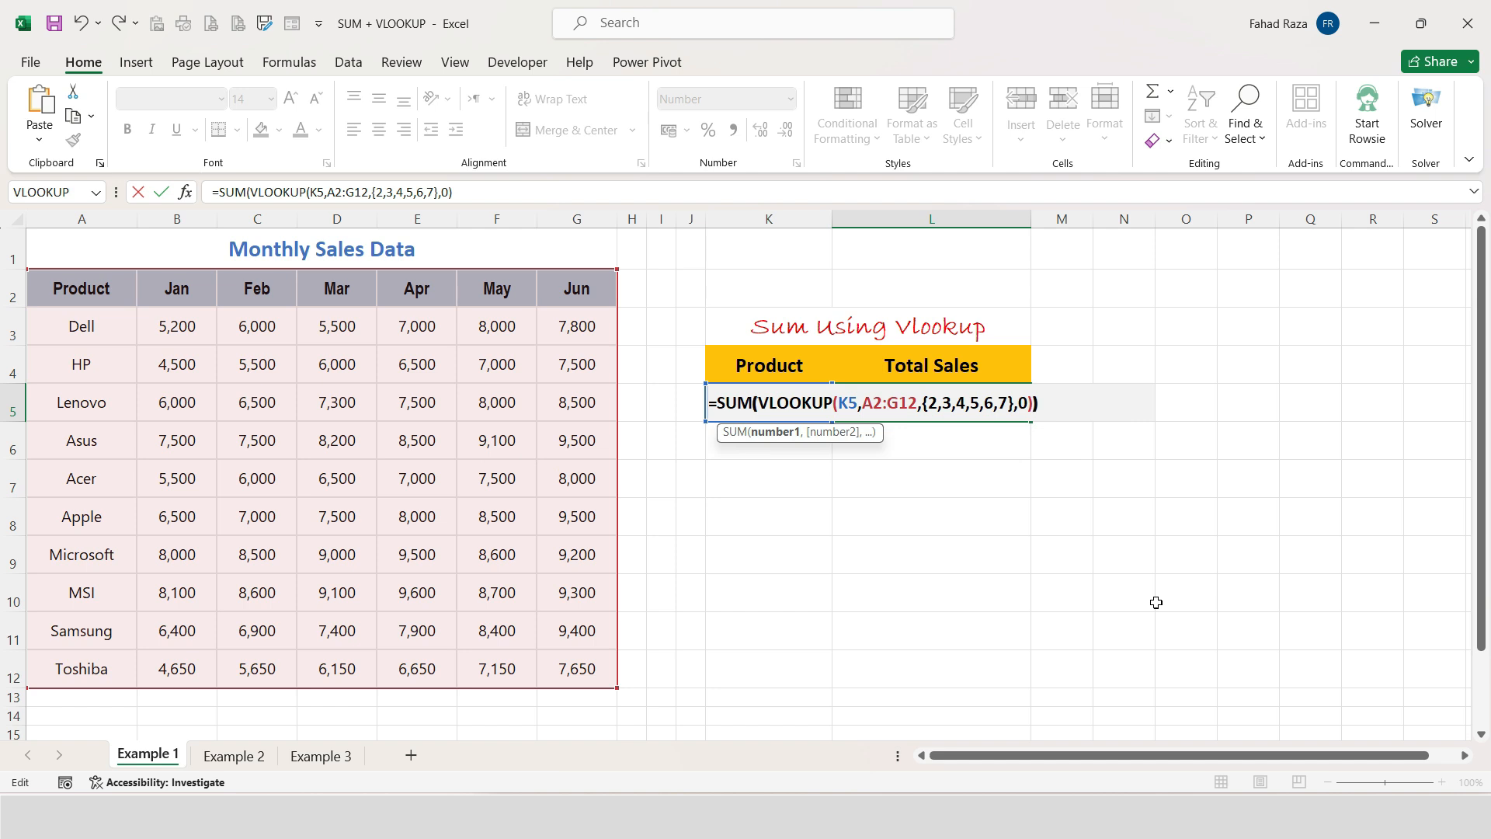
text())
key(Return)
Step: Test the Total Sales formula by choosing Dell, HP, Asus, Microsoft and Samsung in turn in product cell K5
click(804, 403)
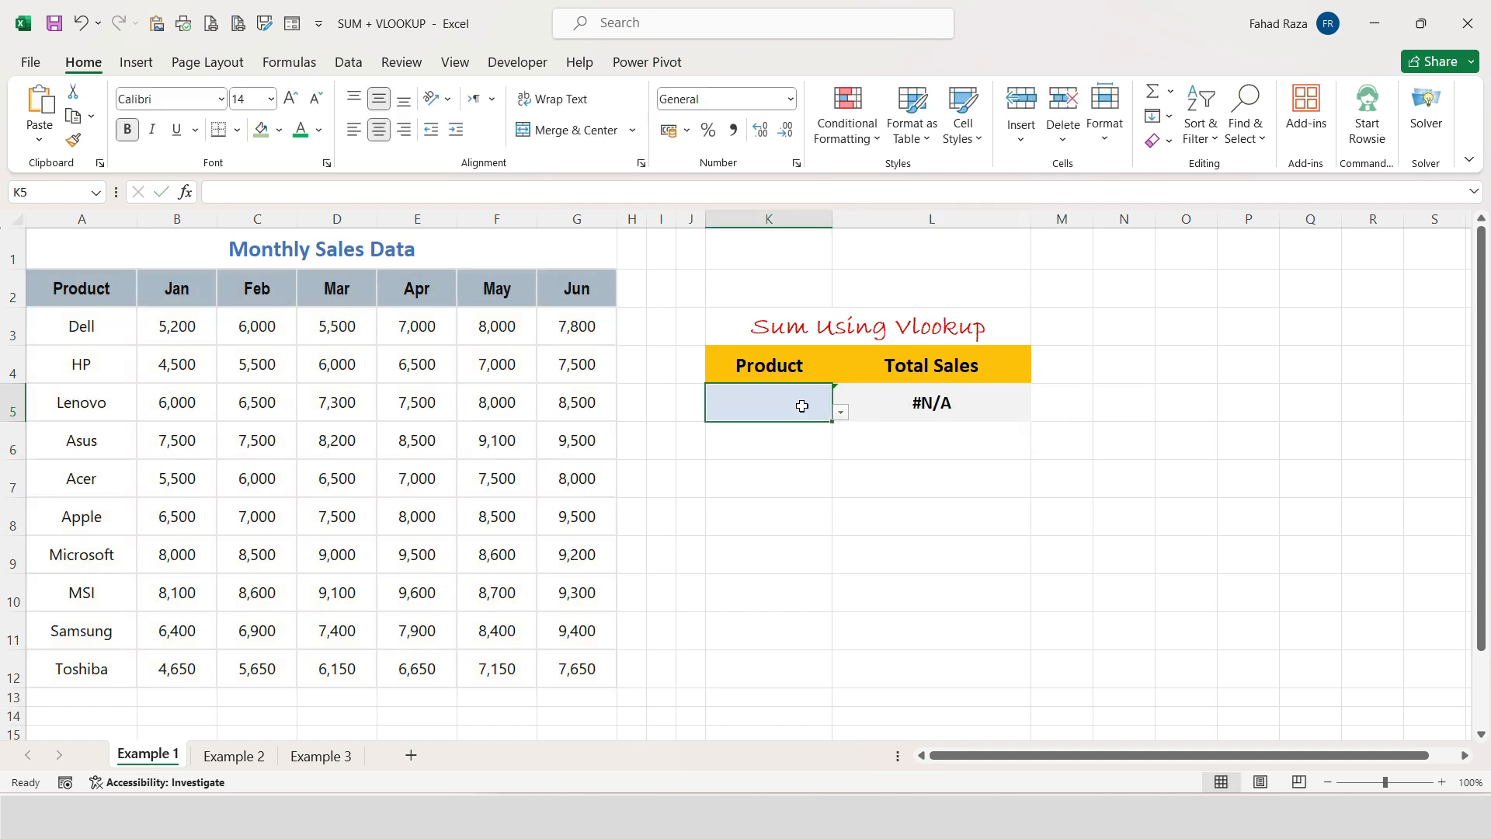
click(841, 412)
click(802, 427)
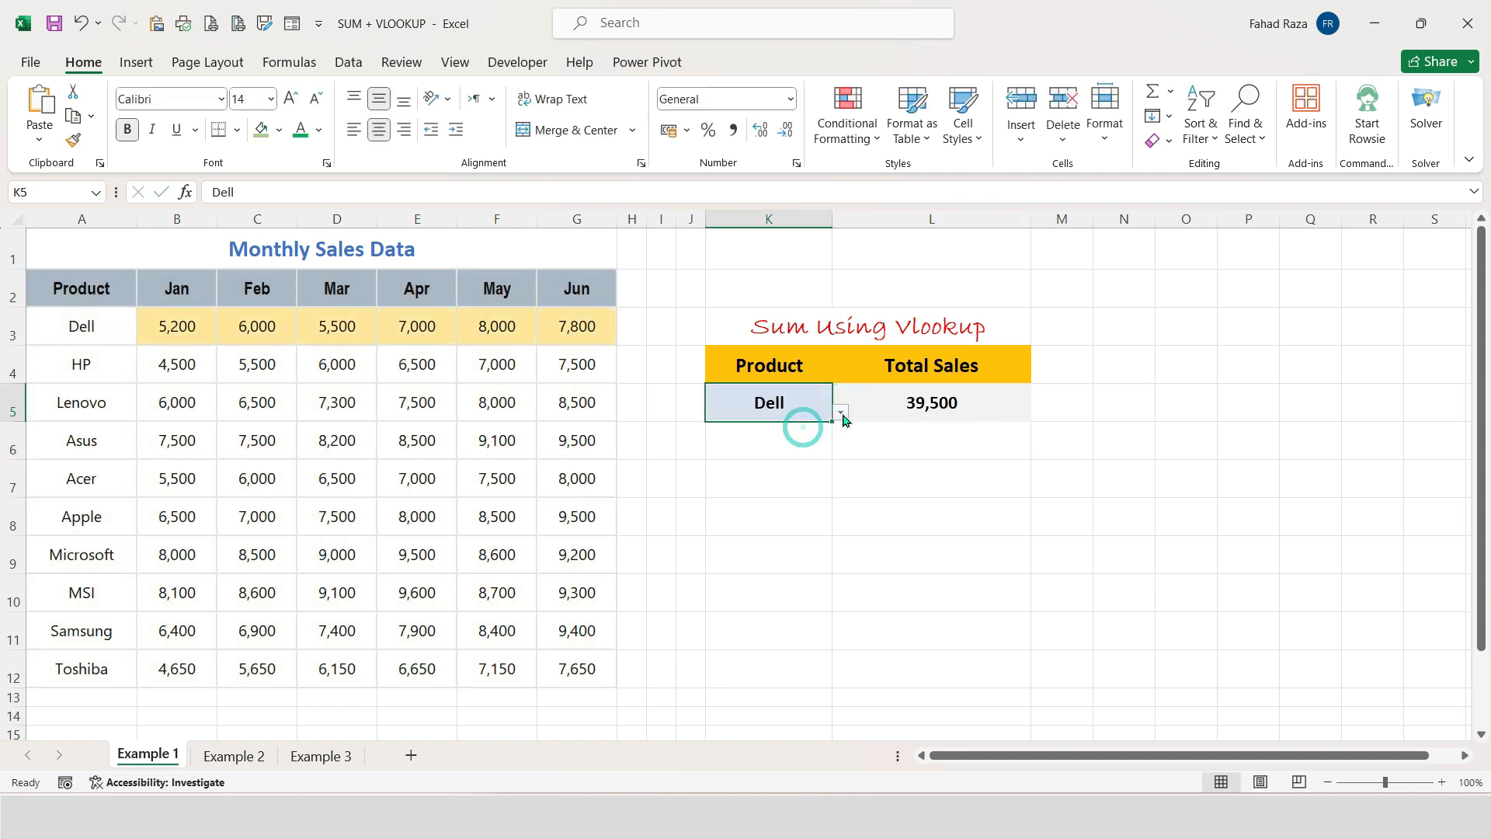
click(841, 411)
click(799, 443)
click(841, 411)
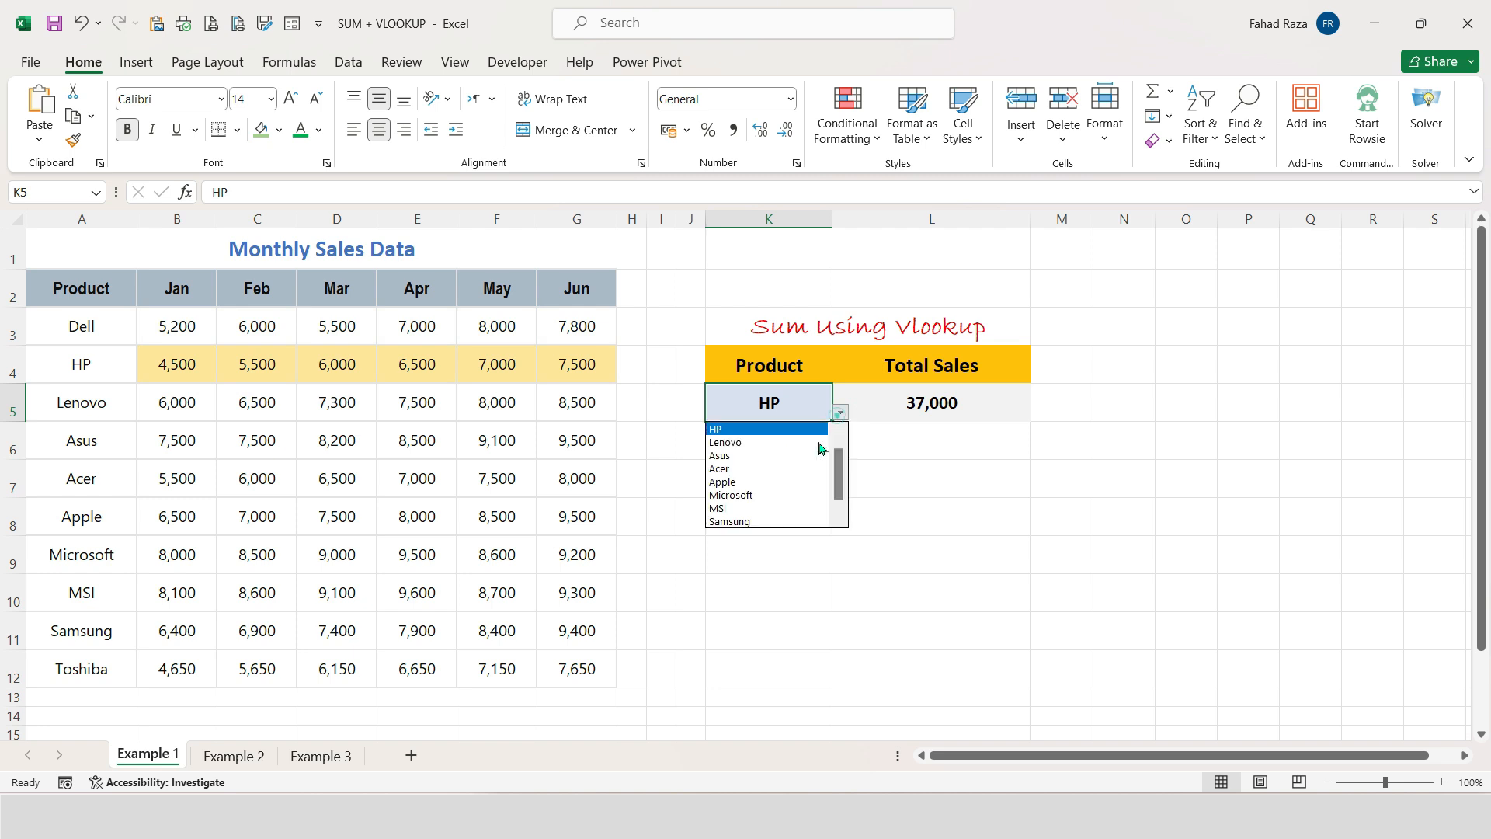
click(780, 459)
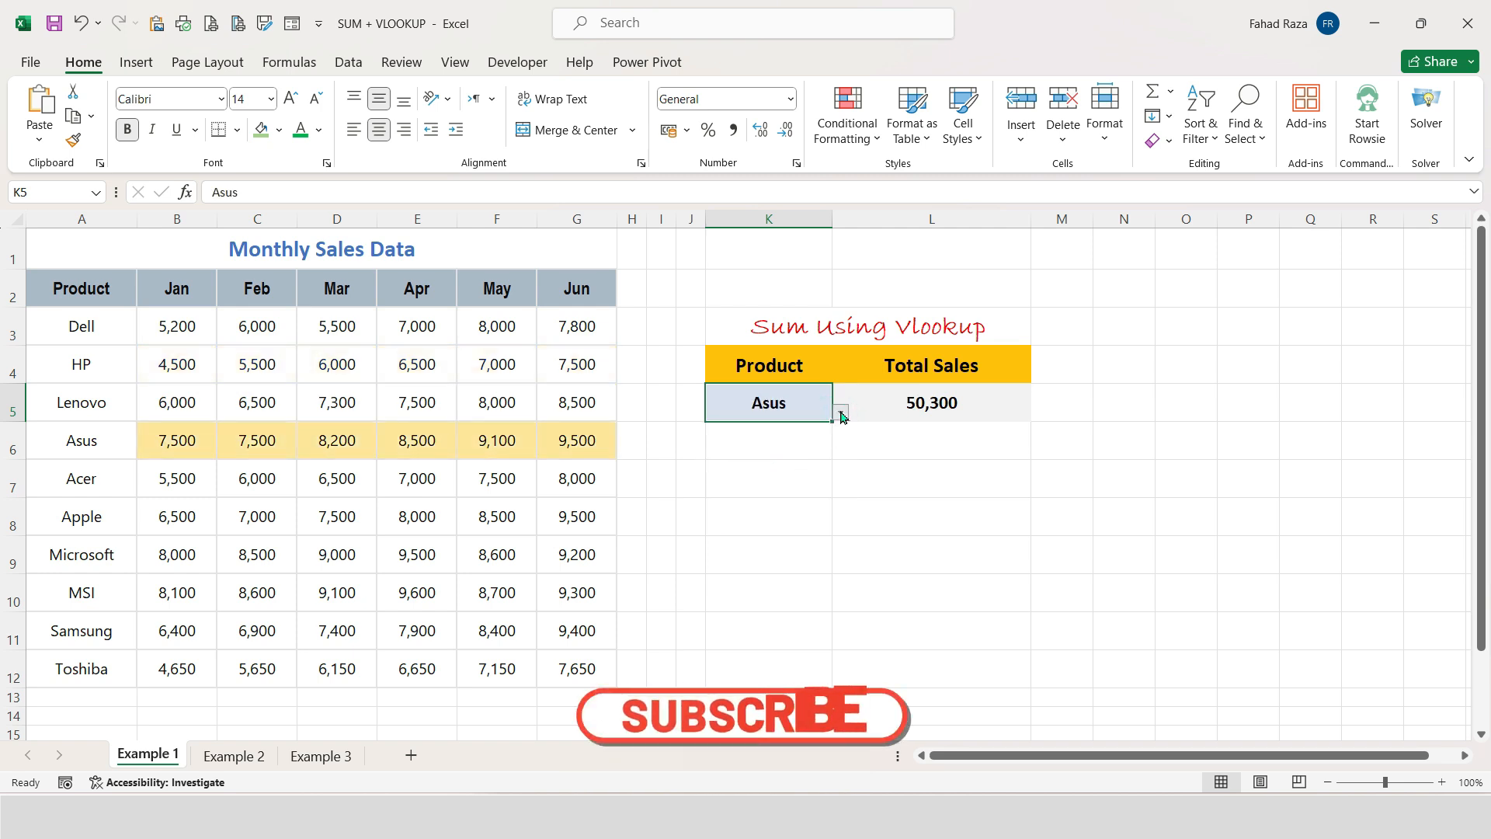
click(841, 411)
click(782, 476)
click(842, 413)
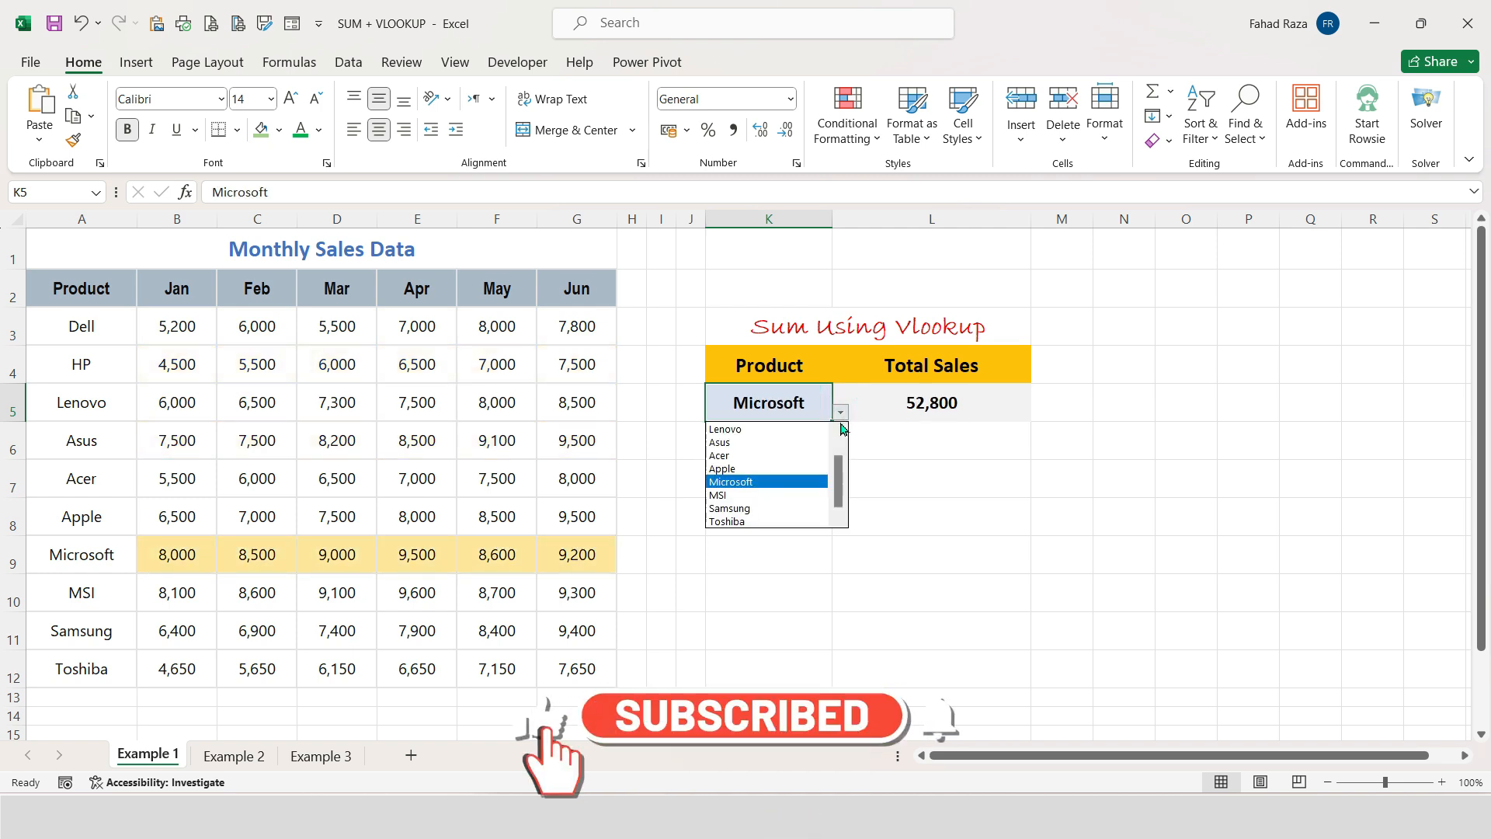
click(787, 510)
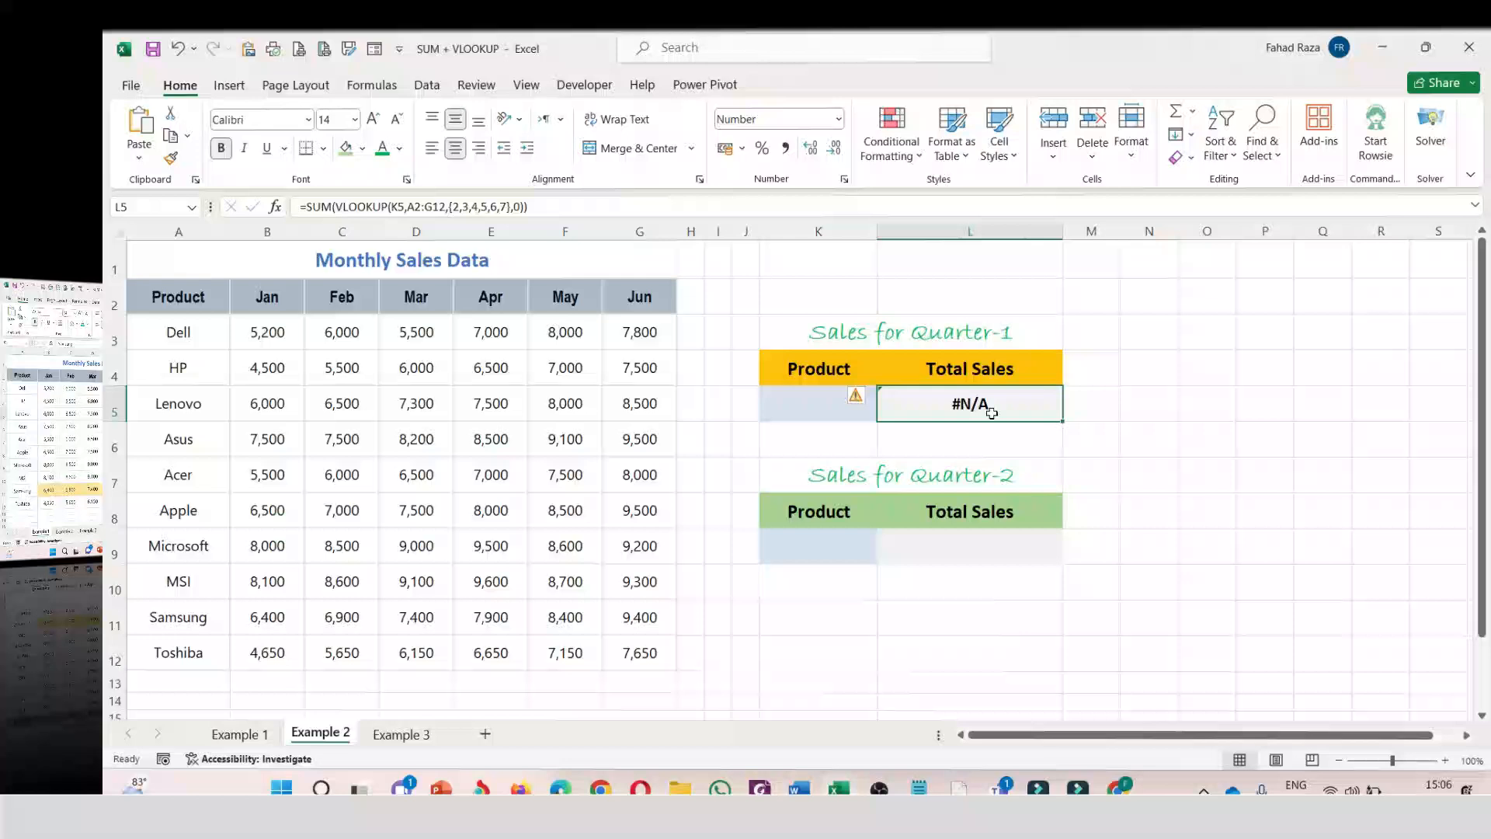
Step: Edit the Quarter-1 formula in L5 of Example 2 so its column indexes are {2,3,4}
double_click(1258, 411)
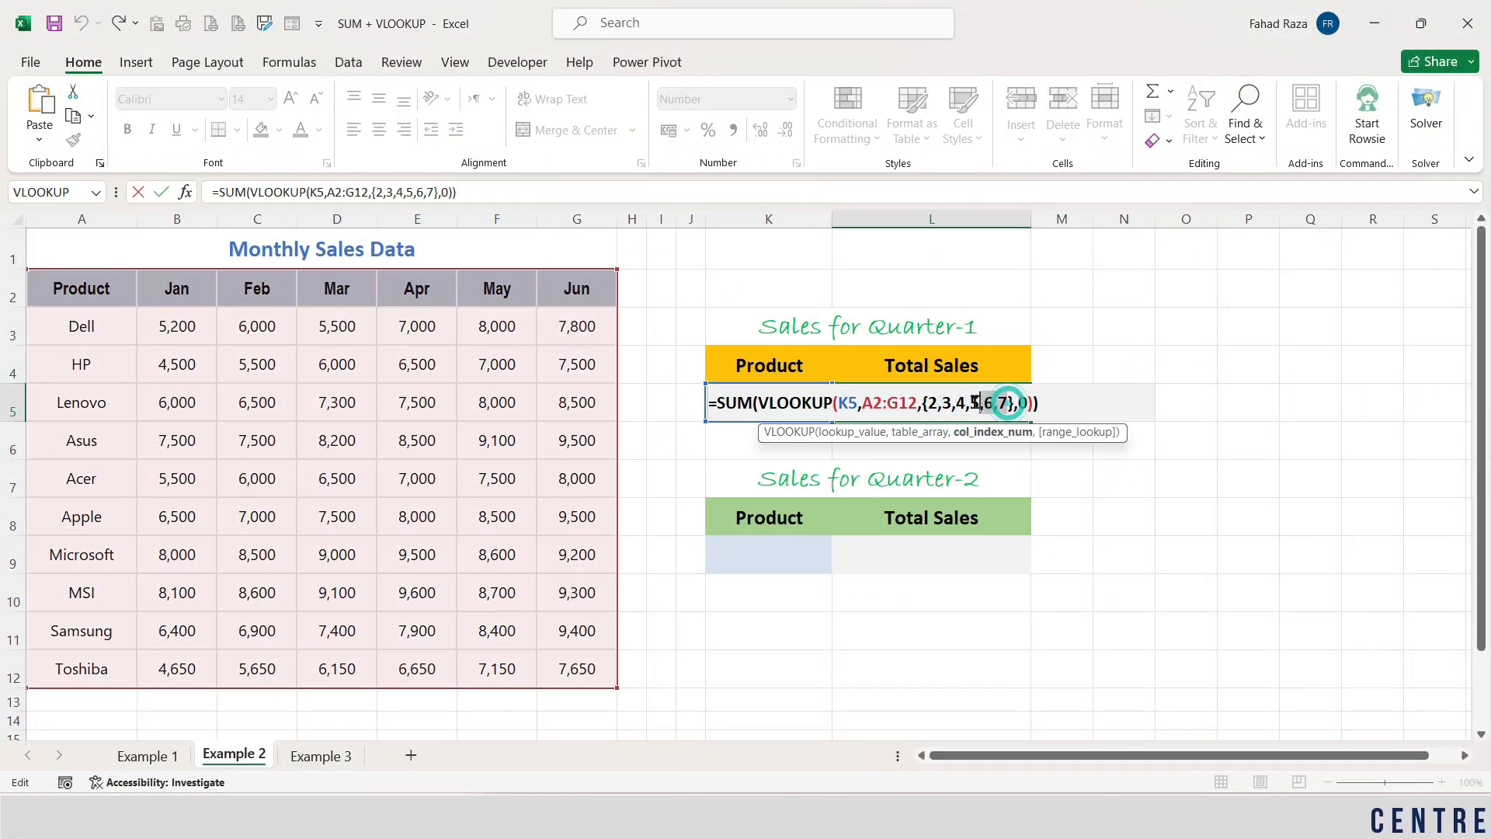
key(BackSpace)
key(BackSpace)
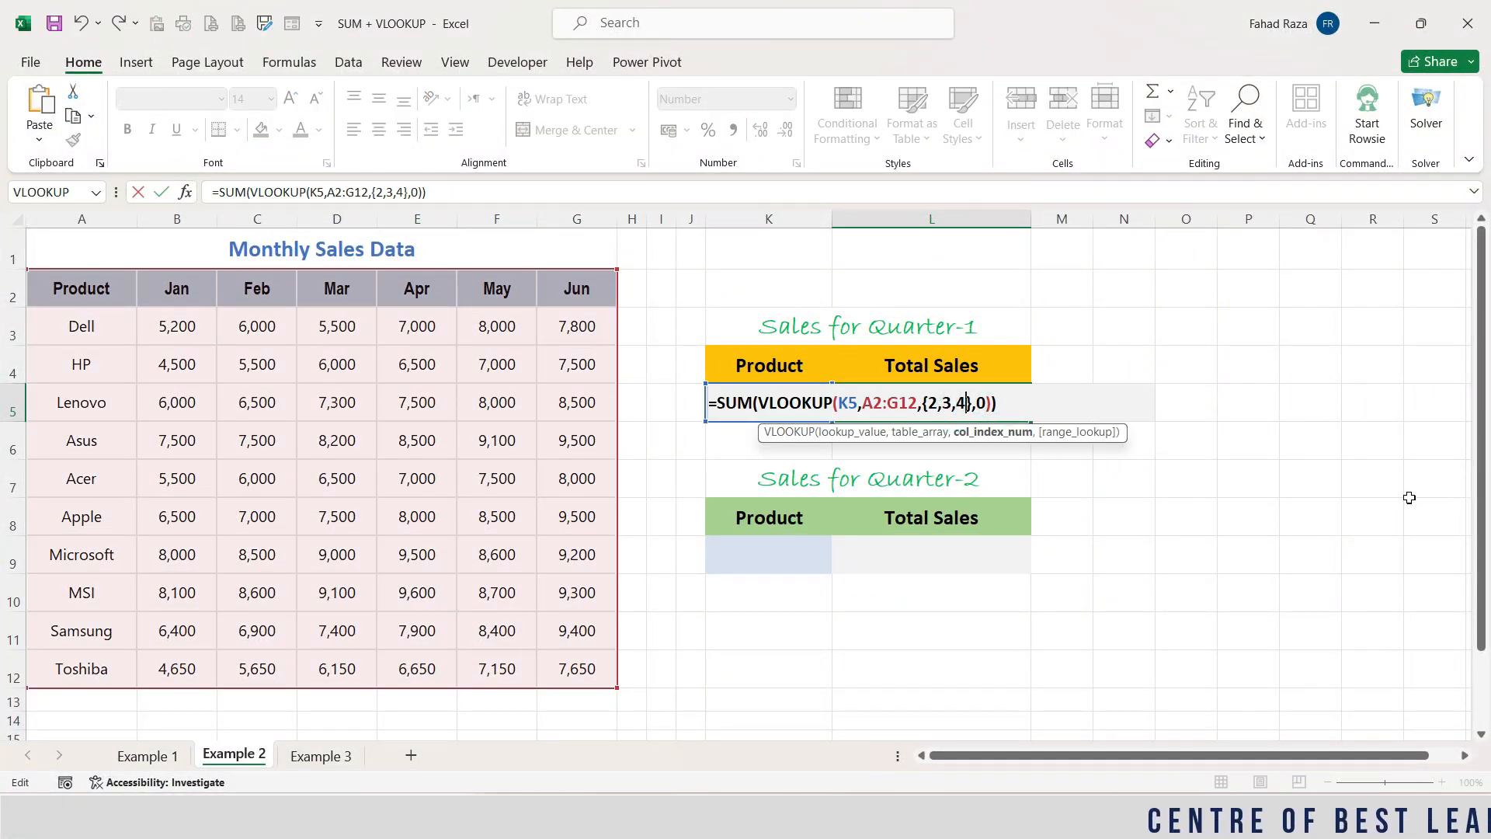
key(Return)
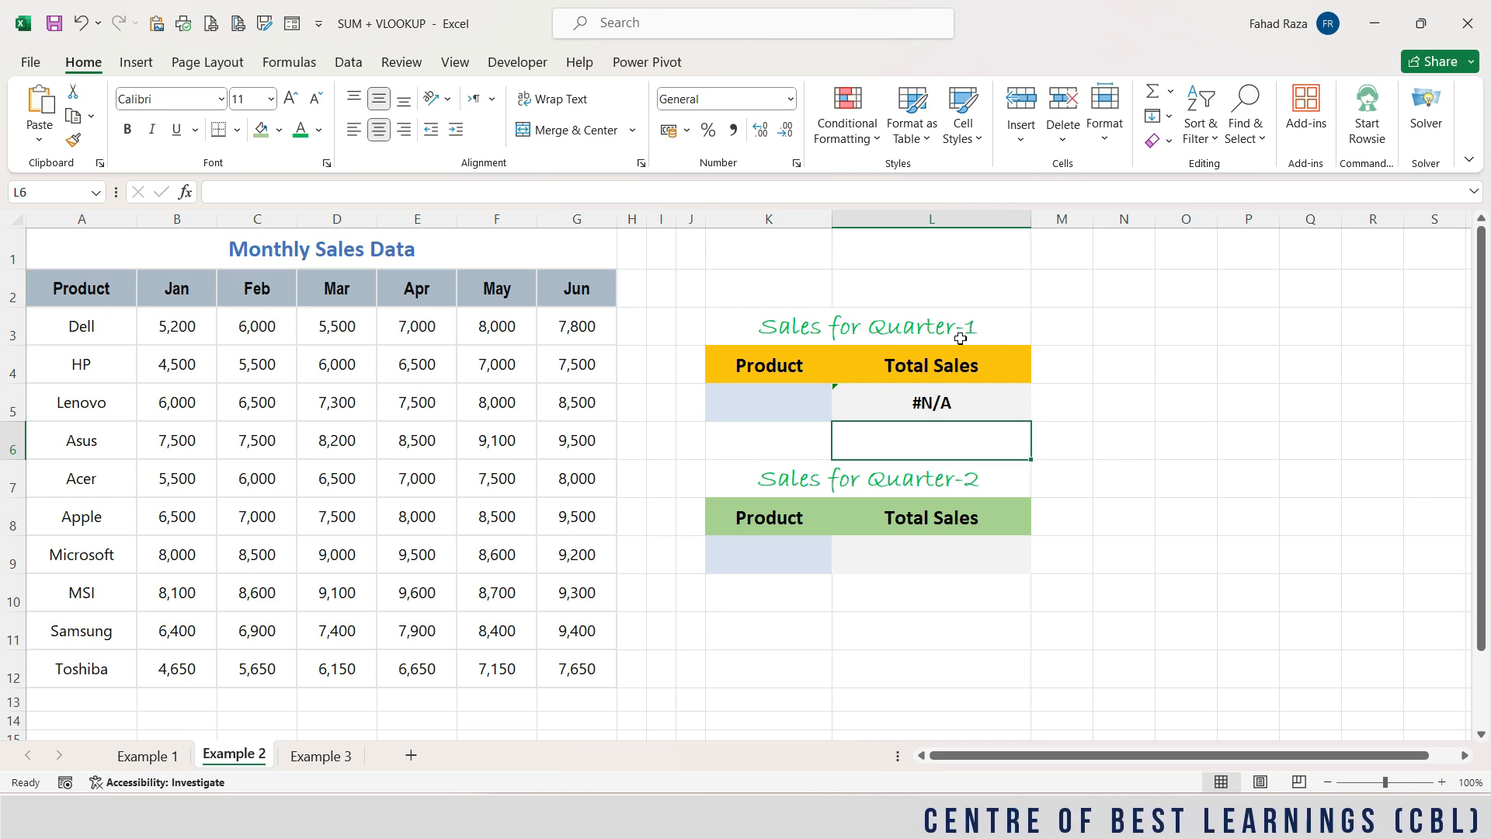
Step: Test the Quarter-1 formula by choosing Dell, HP, Asus and Microsoft in turn in product cell K5
click(796, 401)
click(840, 411)
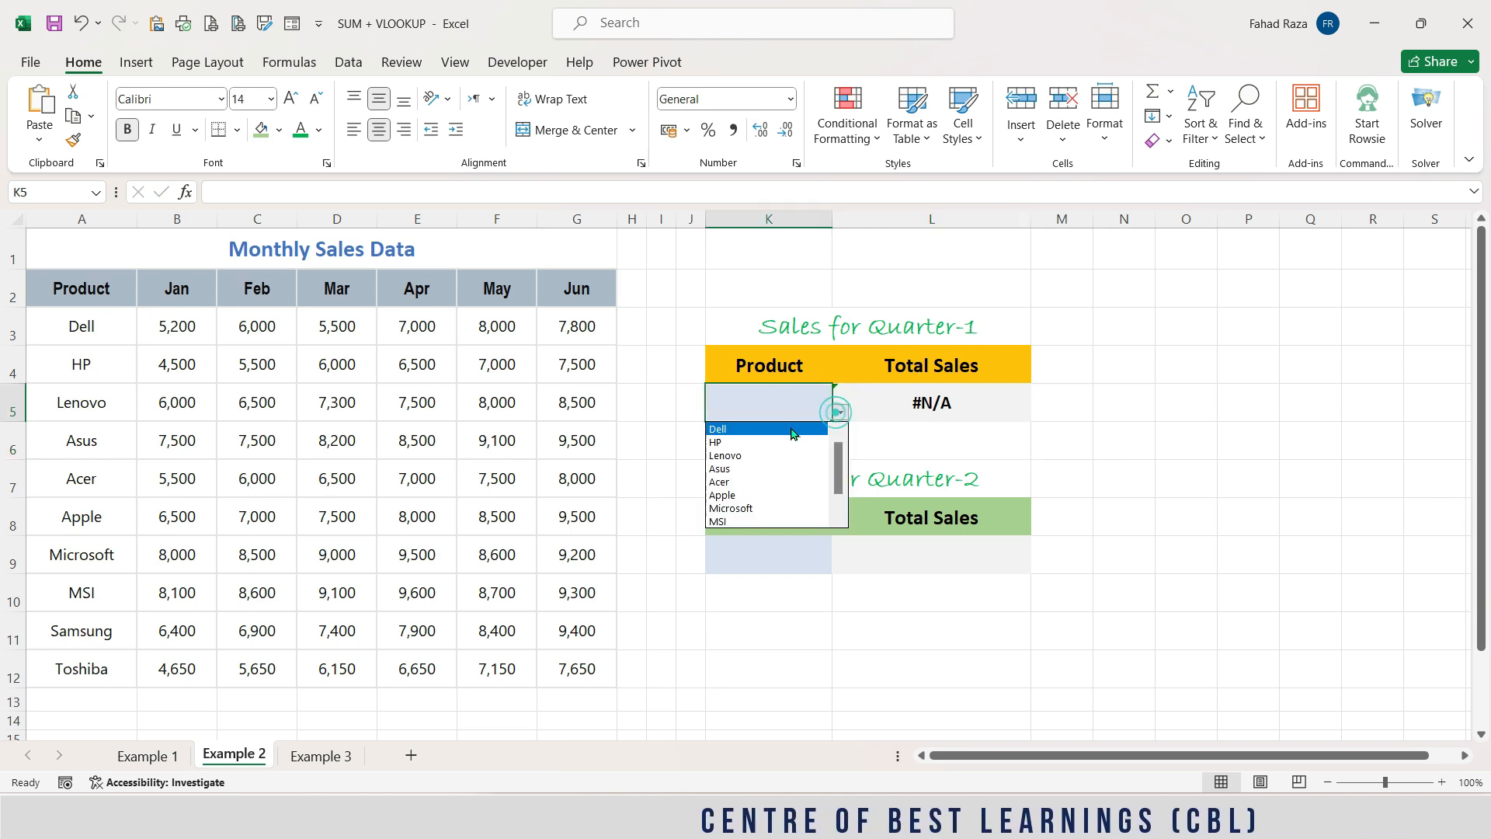
click(790, 428)
click(842, 411)
click(790, 441)
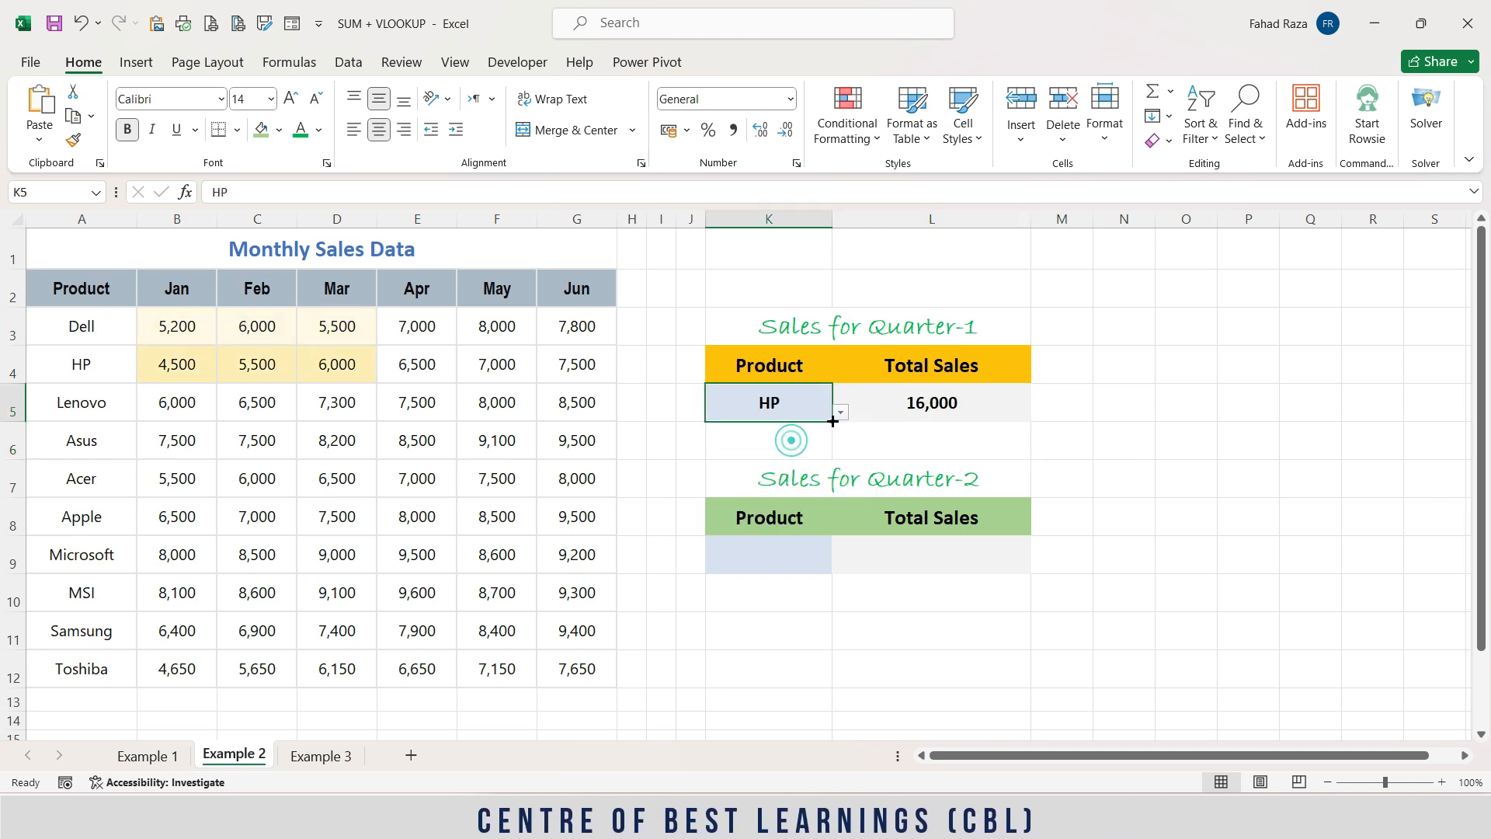
click(840, 412)
click(790, 455)
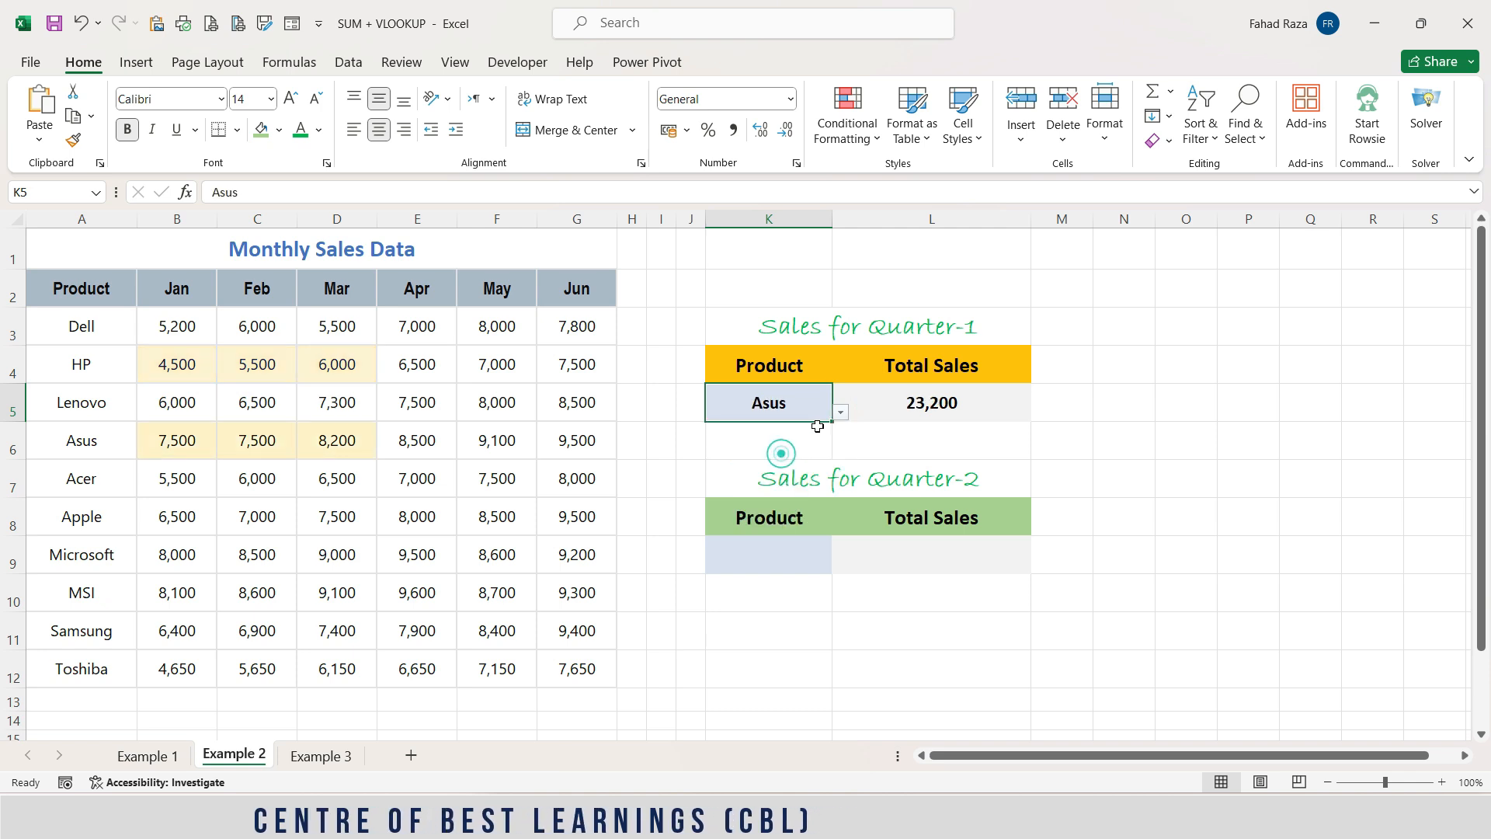
click(841, 411)
click(802, 482)
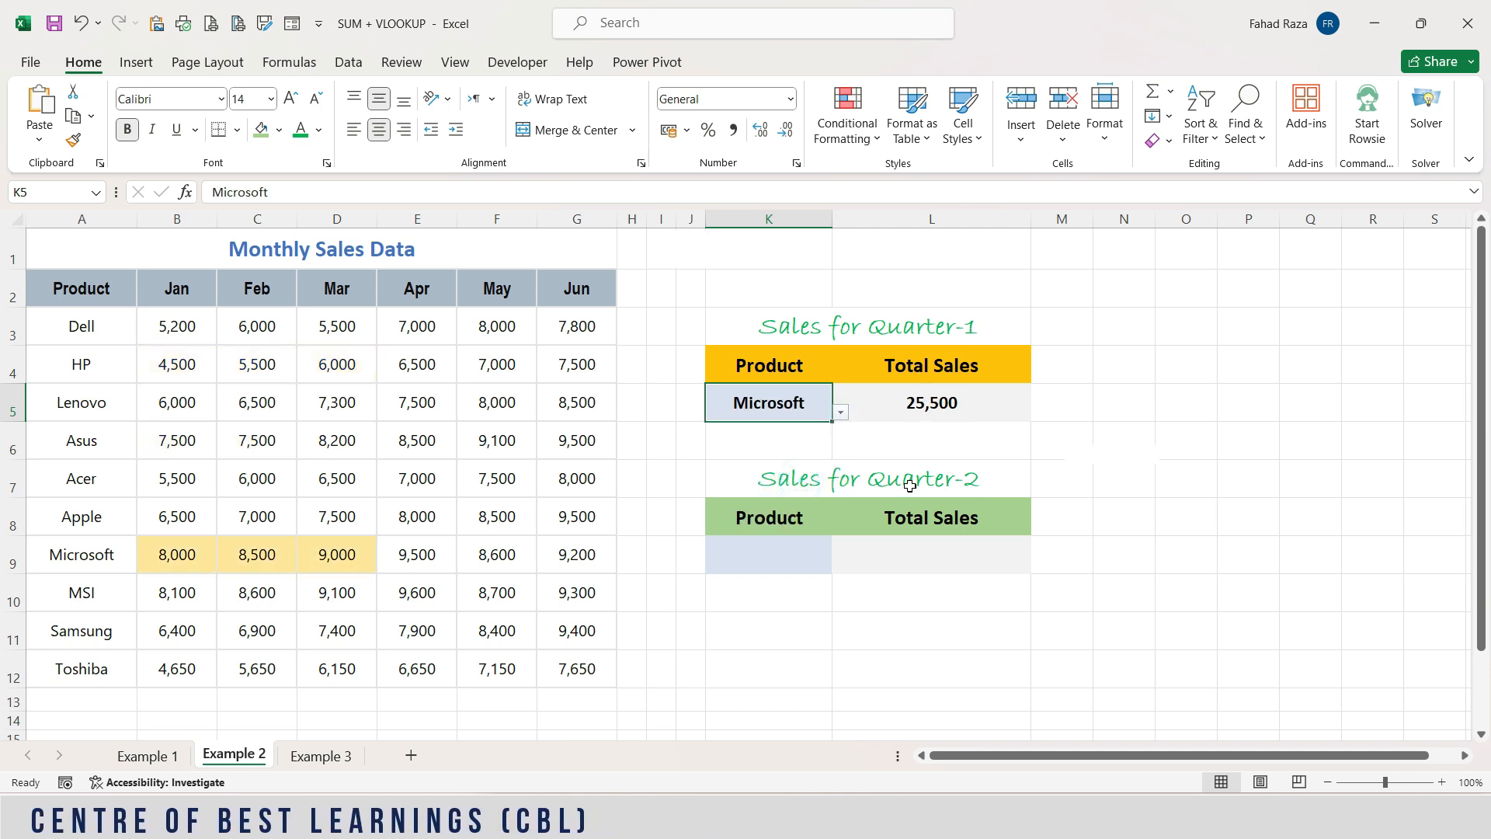
click(911, 479)
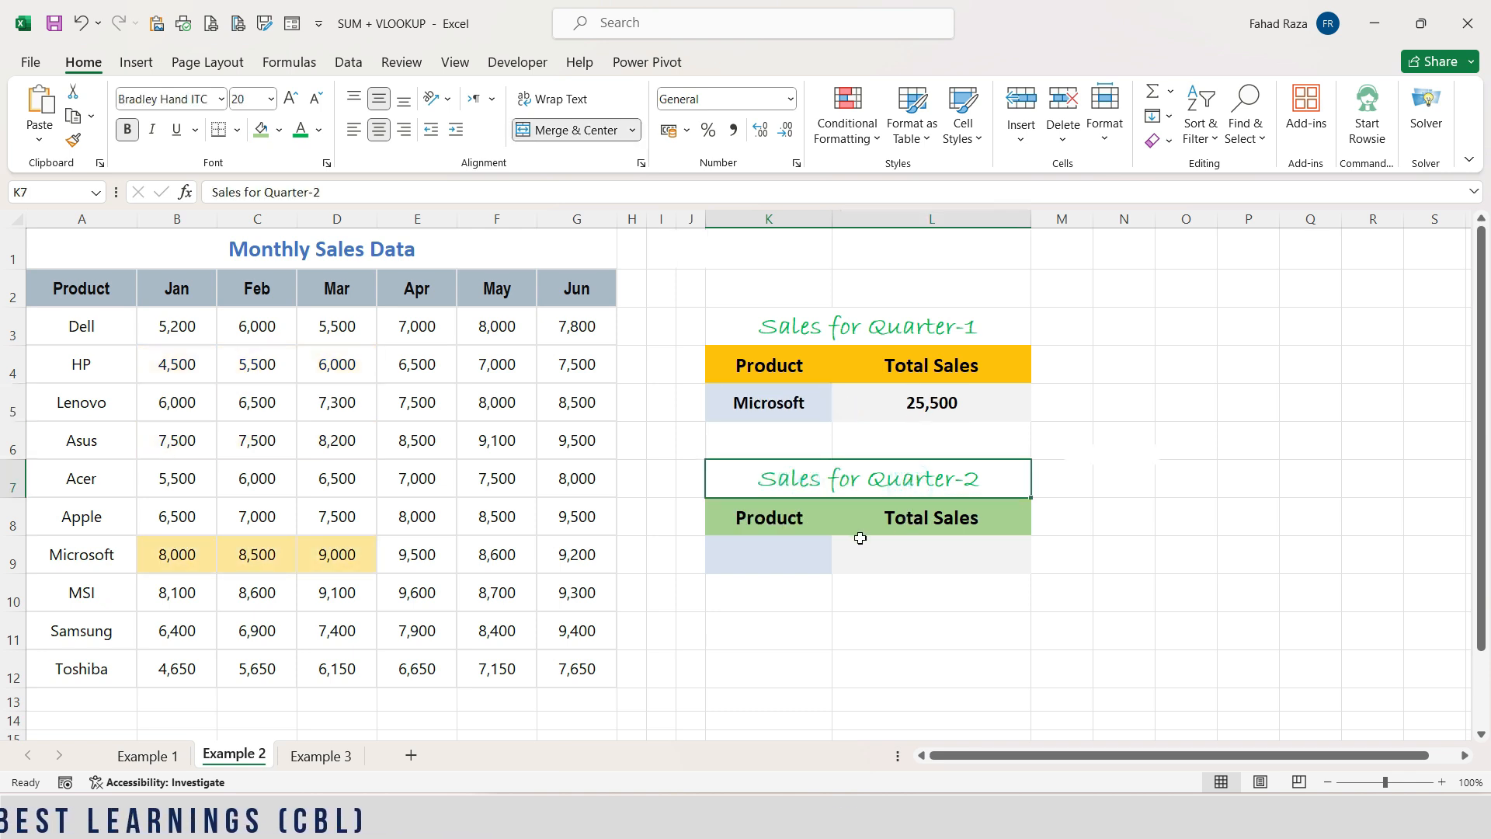